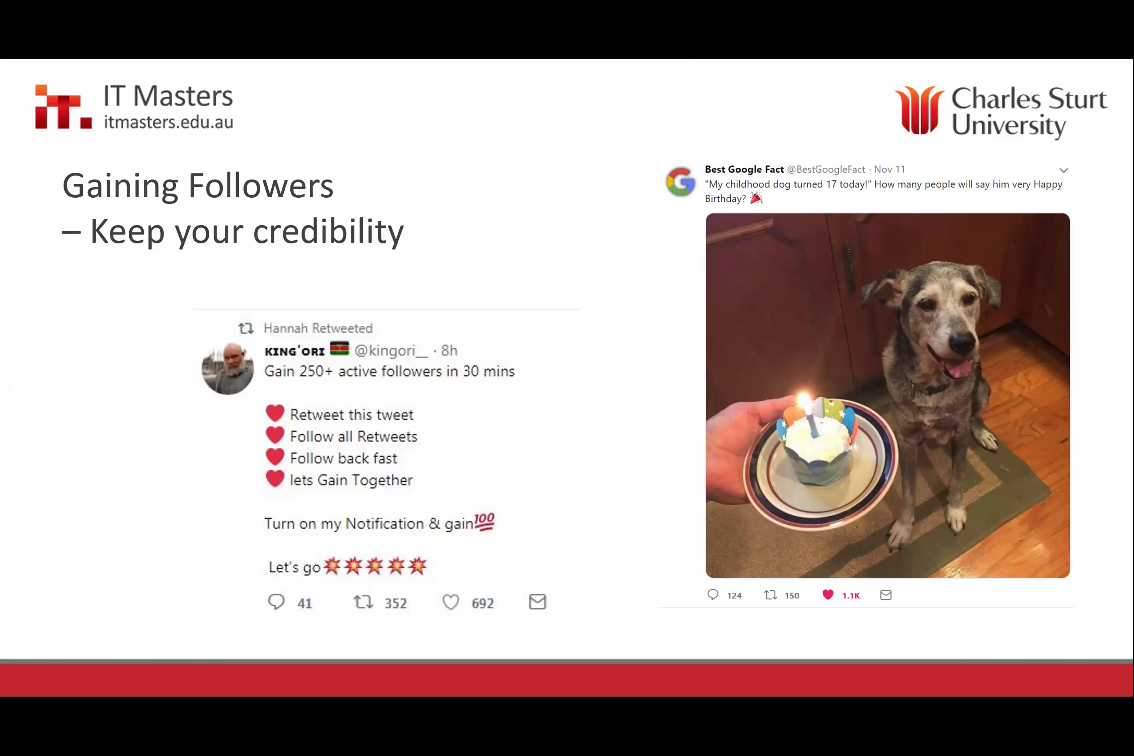
Advance the presentation to the Twitter Activities tour slide and switch to the browser showing the Twitter home timeline
{"action": "key", "text": "Right"}
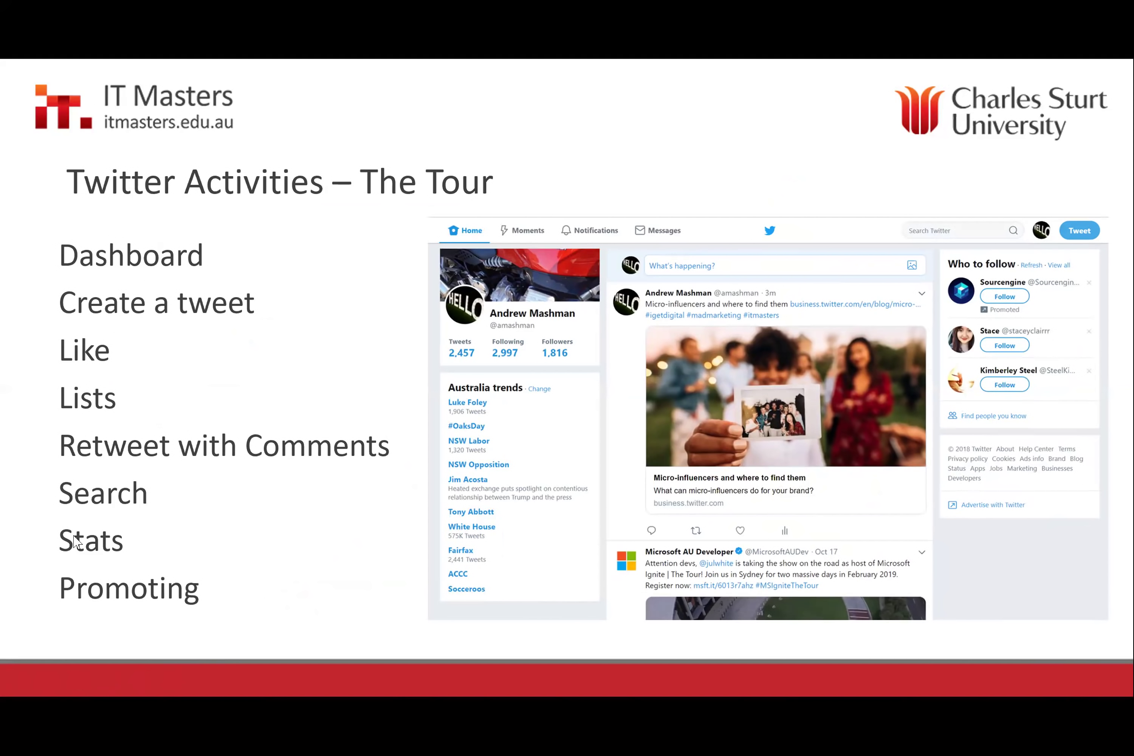
{"action": "key", "text": "alt+Tab"}
{"action": "key", "text": "alt+Tab"}
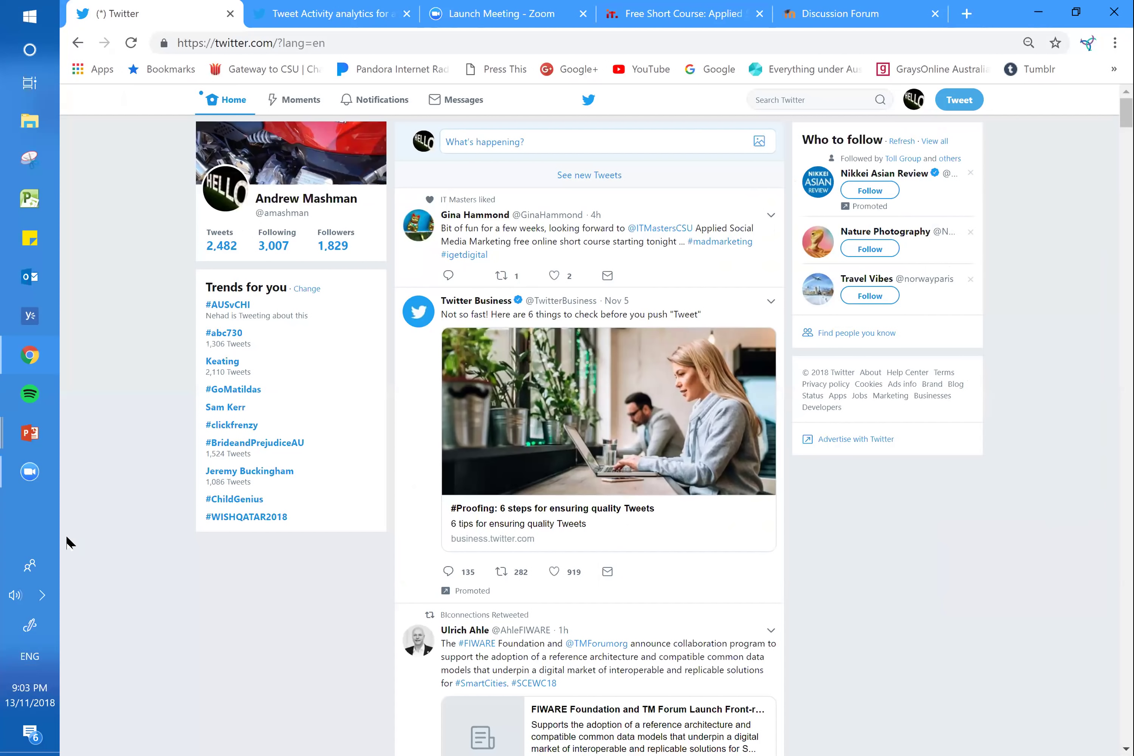
Load the new tweets in the home timeline and like the tweet about being a native platform expert
{"action": "left_click", "coordinate": [567, 177]}
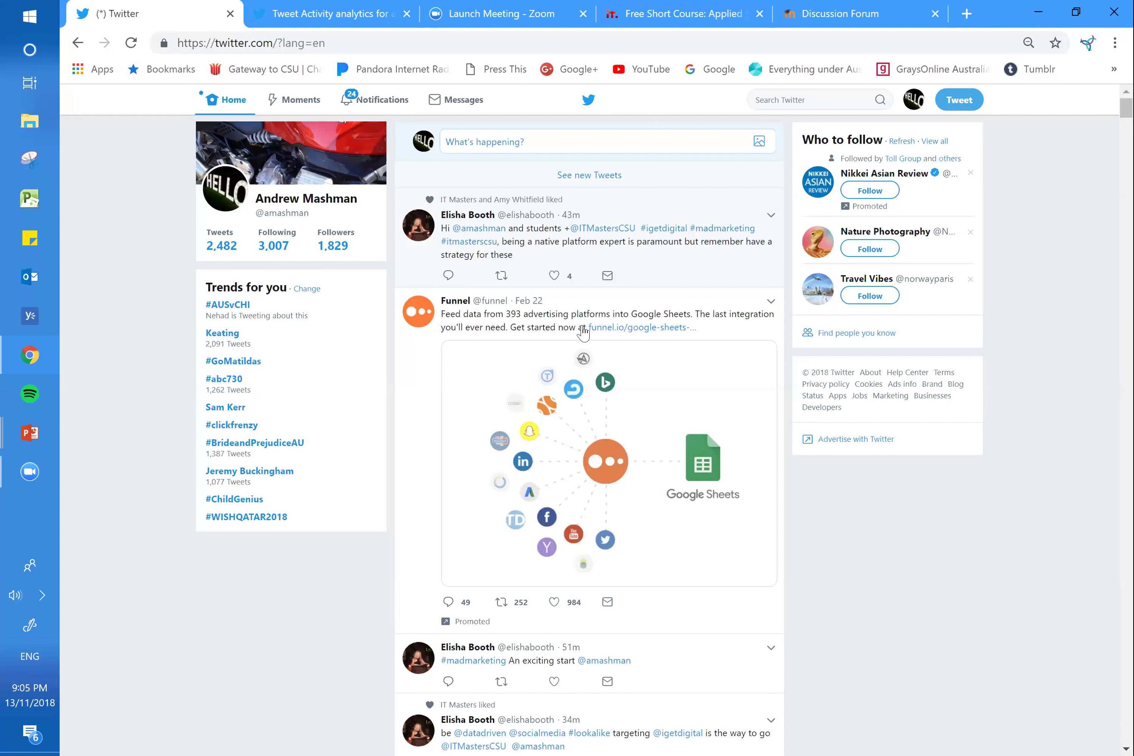
{"action": "left_click", "coordinate": [554, 276]}
{"action": "left_click", "coordinate": [596, 187]}
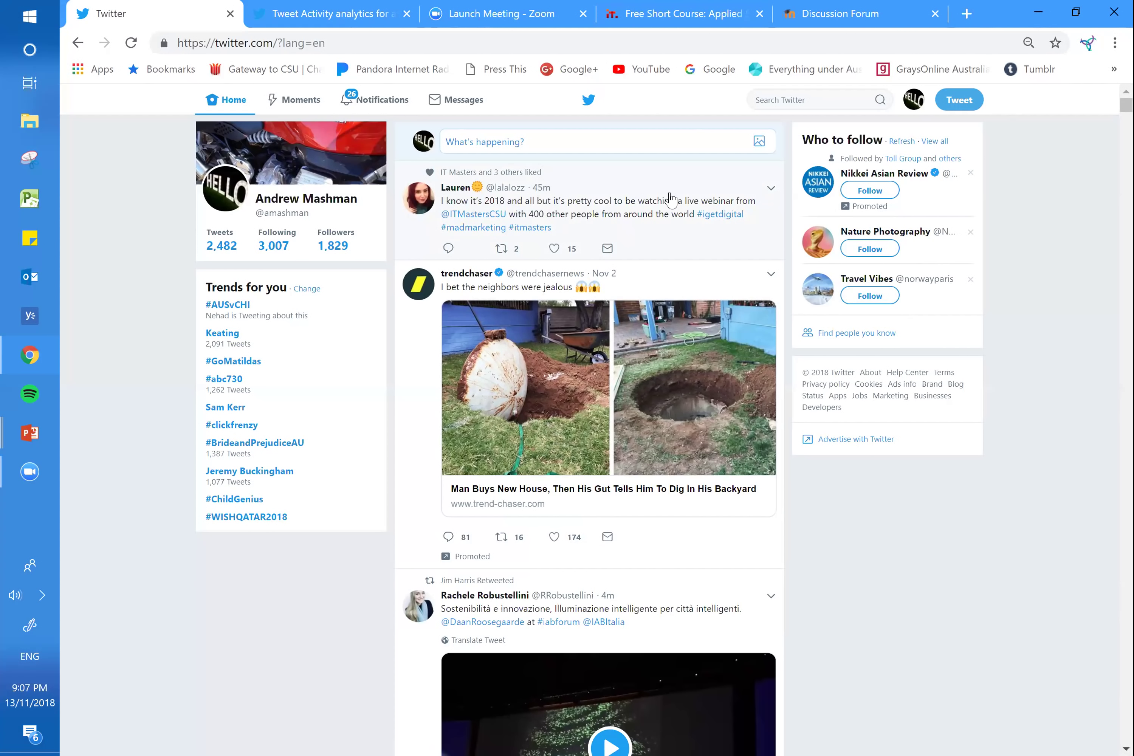
Open Twitter Moments and look through today's featured stories
{"action": "left_click", "coordinate": [456, 99]}
{"action": "left_click", "coordinate": [304, 101]}
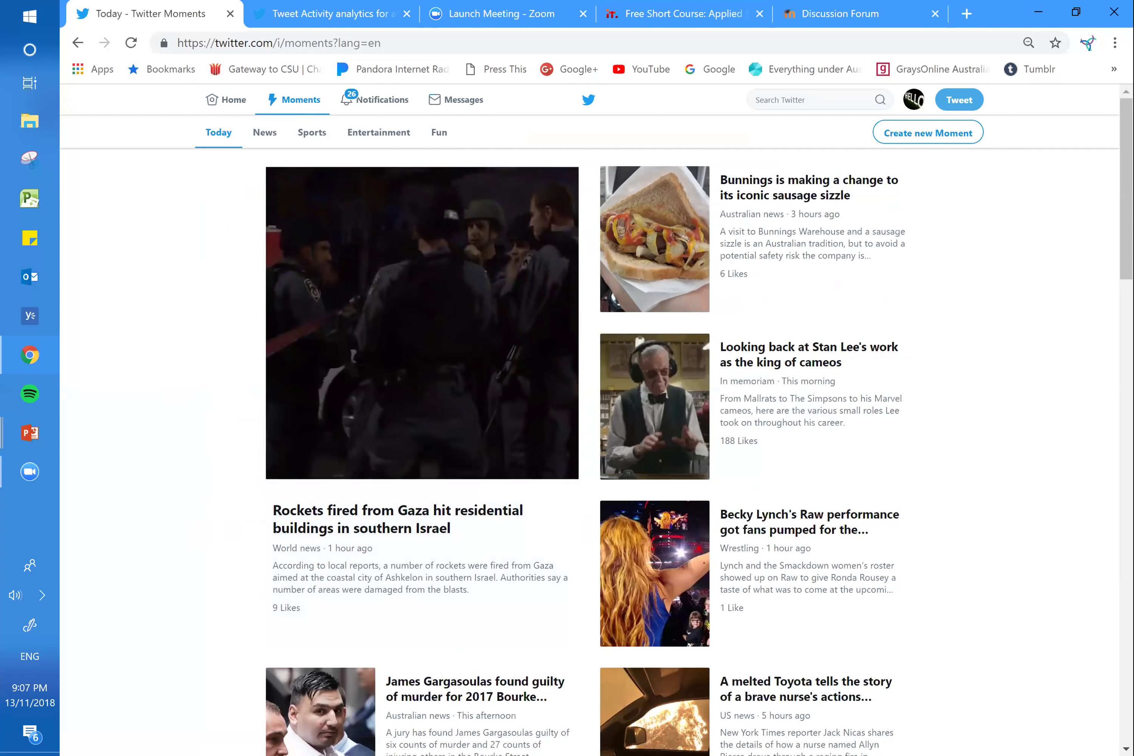
{"action": "scroll", "coordinate": [590, 452], "scroll_direction": "down", "scroll_amount": 5}
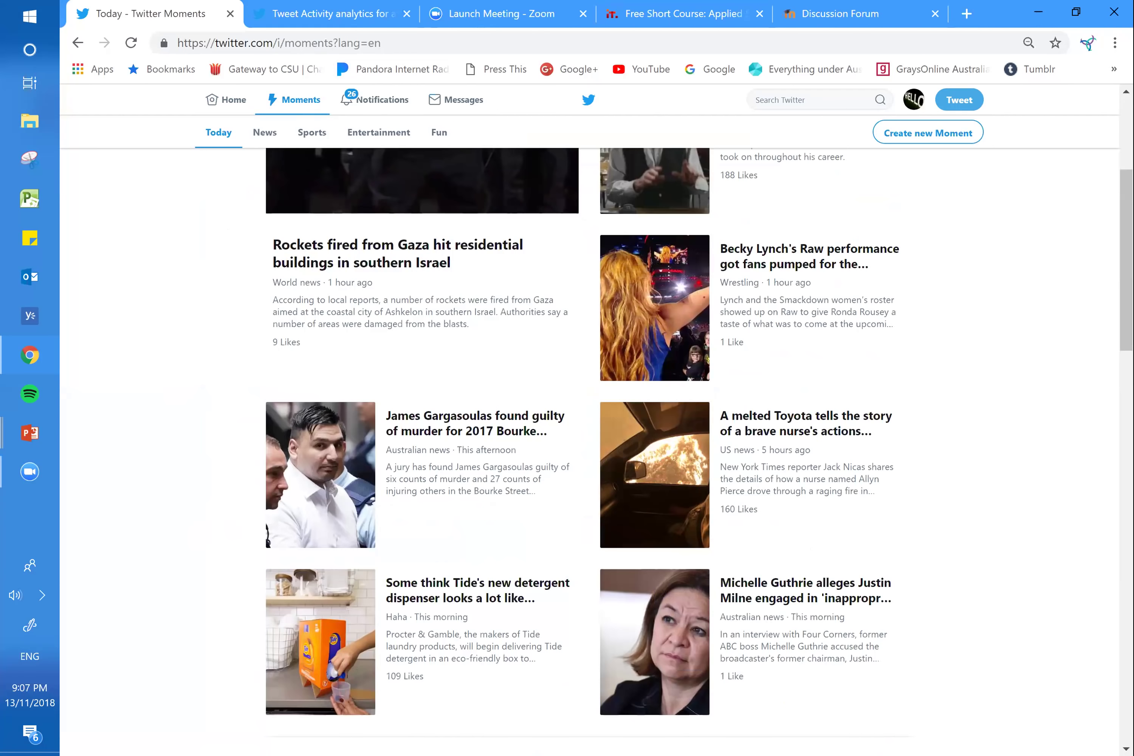
{"action": "scroll", "coordinate": [589, 452], "scroll_direction": "down", "scroll_amount": 2}
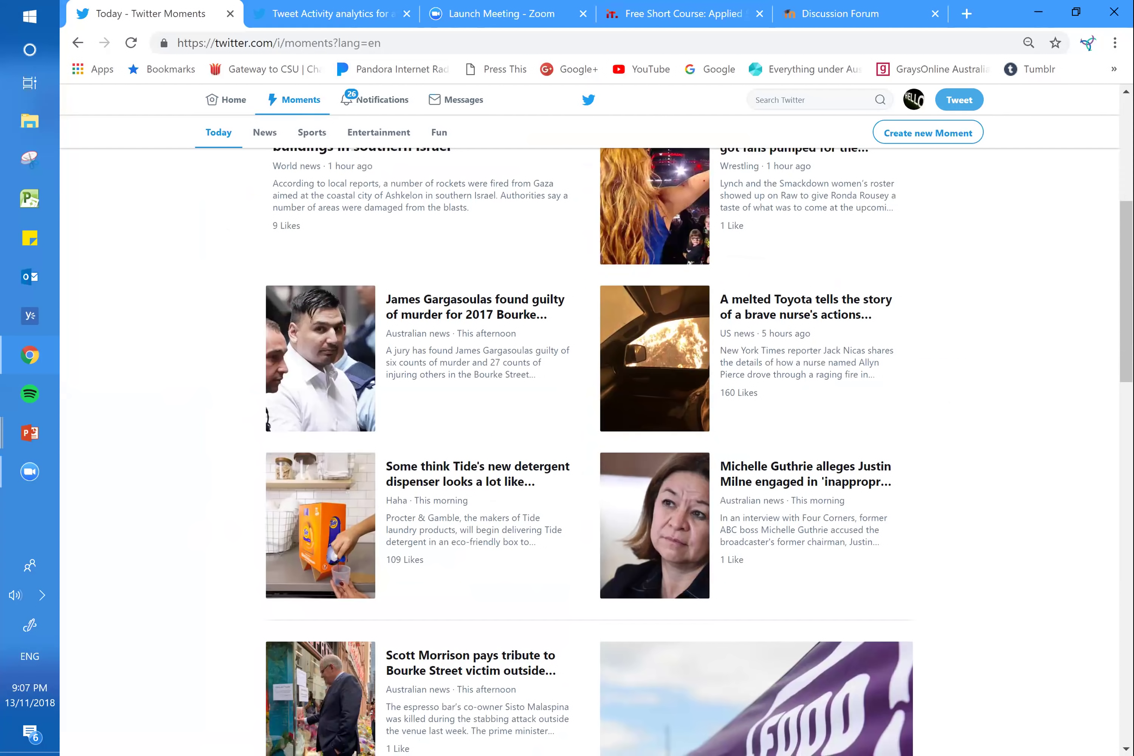
{"action": "scroll", "coordinate": [589, 452], "scroll_direction": "down", "scroll_amount": 4}
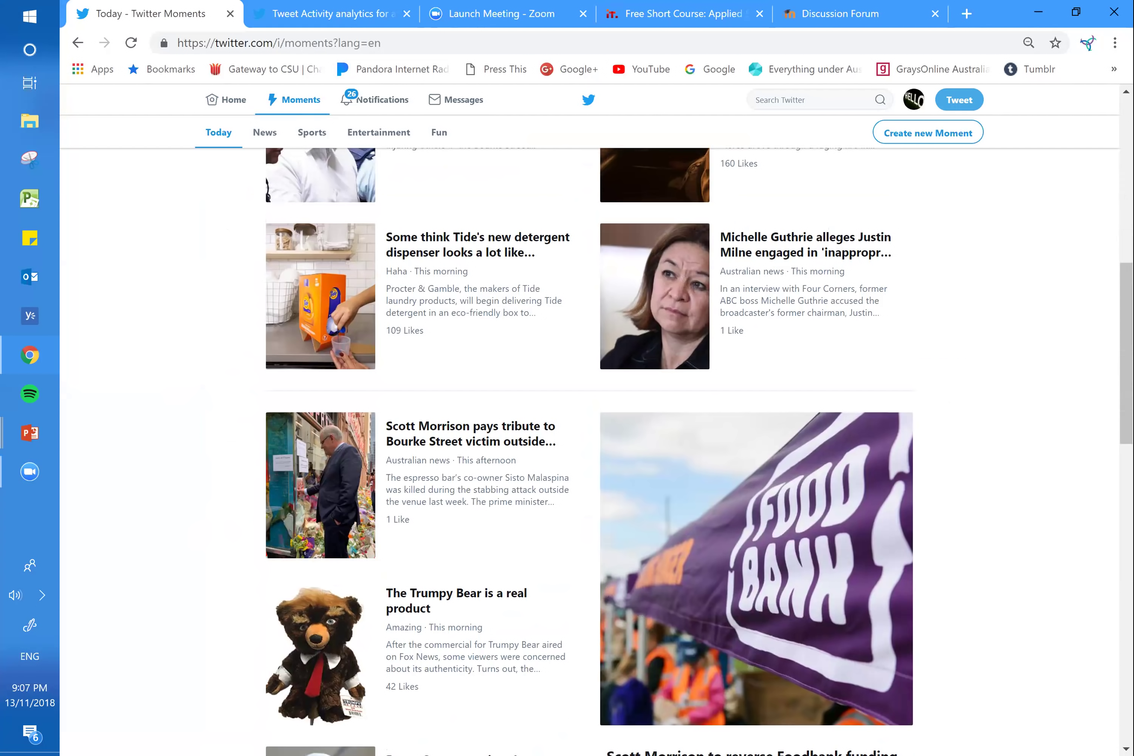
{"action": "scroll", "coordinate": [589, 451], "scroll_direction": "up", "scroll_amount": 7}
{"action": "scroll", "coordinate": [195, 526], "scroll_direction": "up", "scroll_amount": 5}
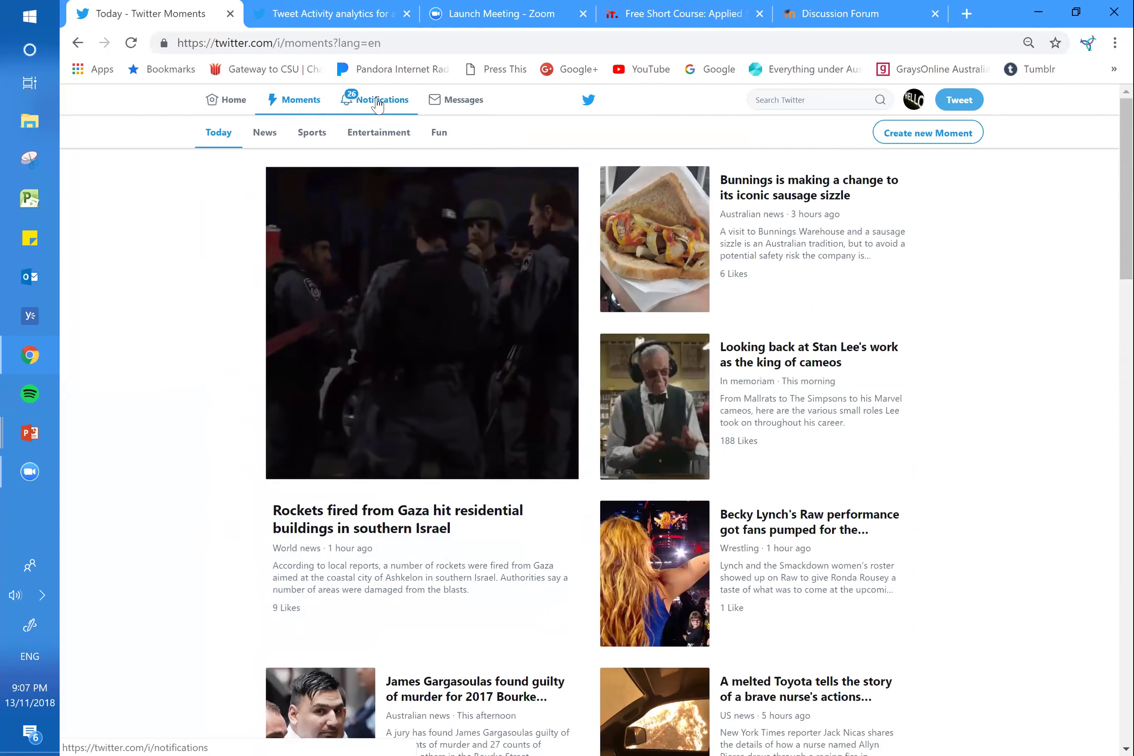
Open the notifications, load the new ones and show only the mentions
{"action": "left_click", "coordinate": [379, 102]}
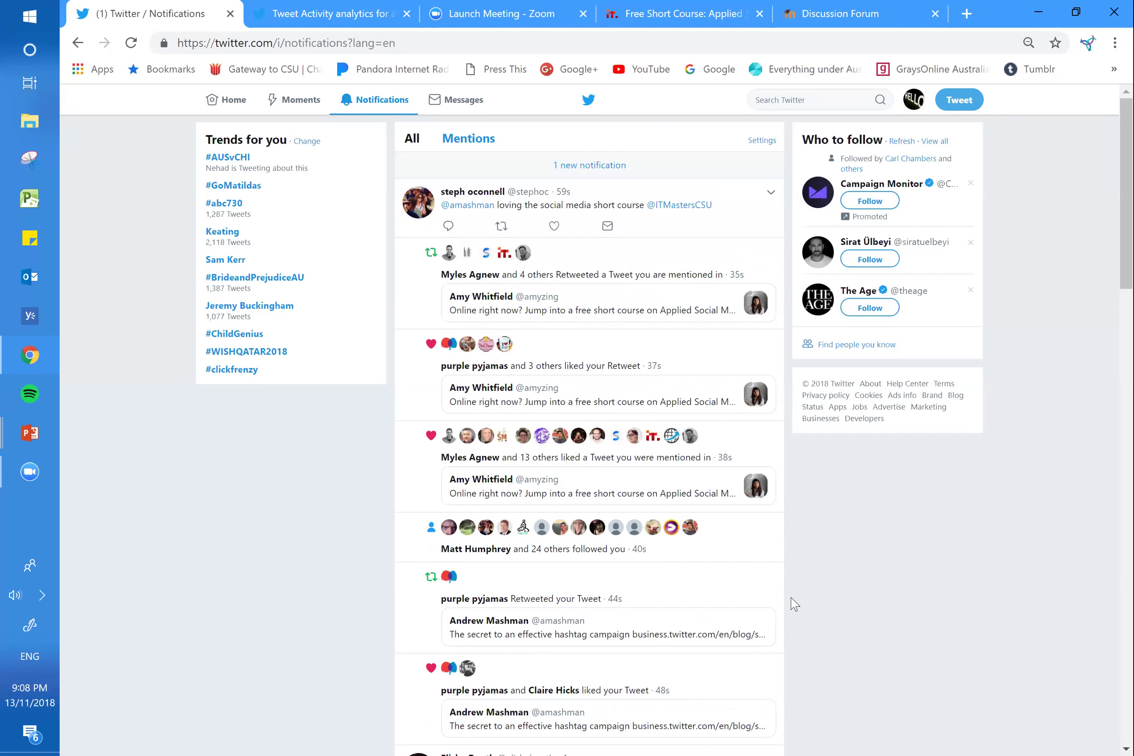
{"action": "left_click", "coordinate": [616, 167]}
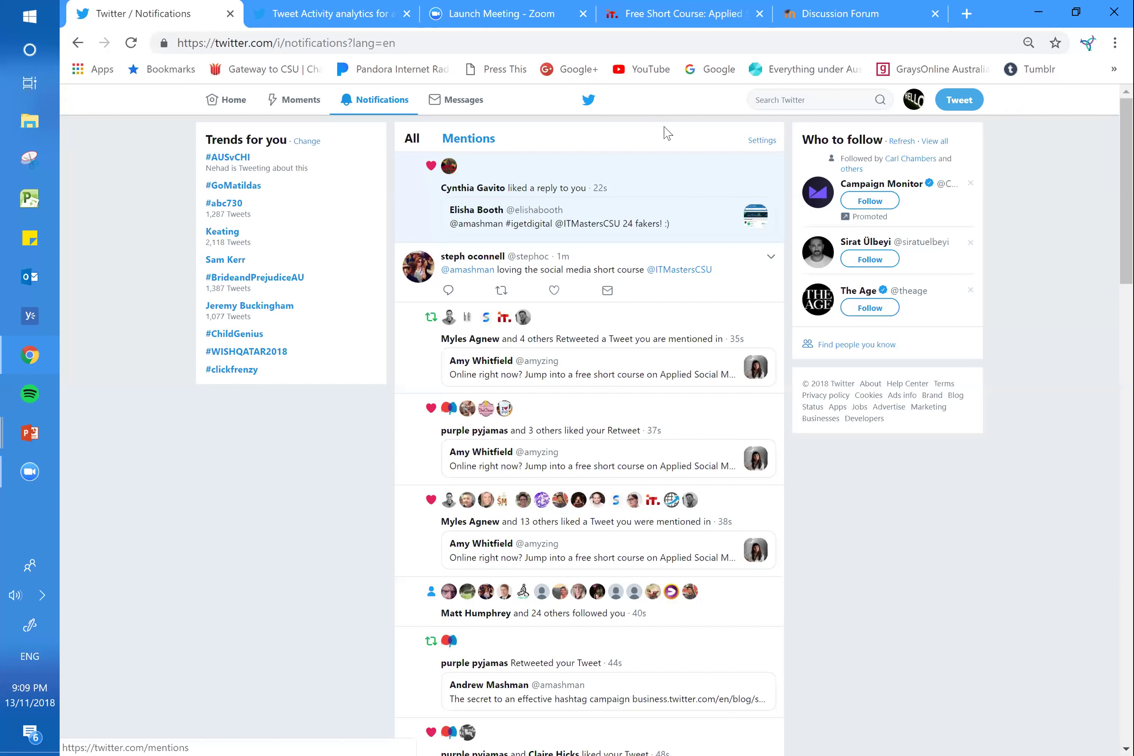
{"action": "left_click", "coordinate": [472, 146]}
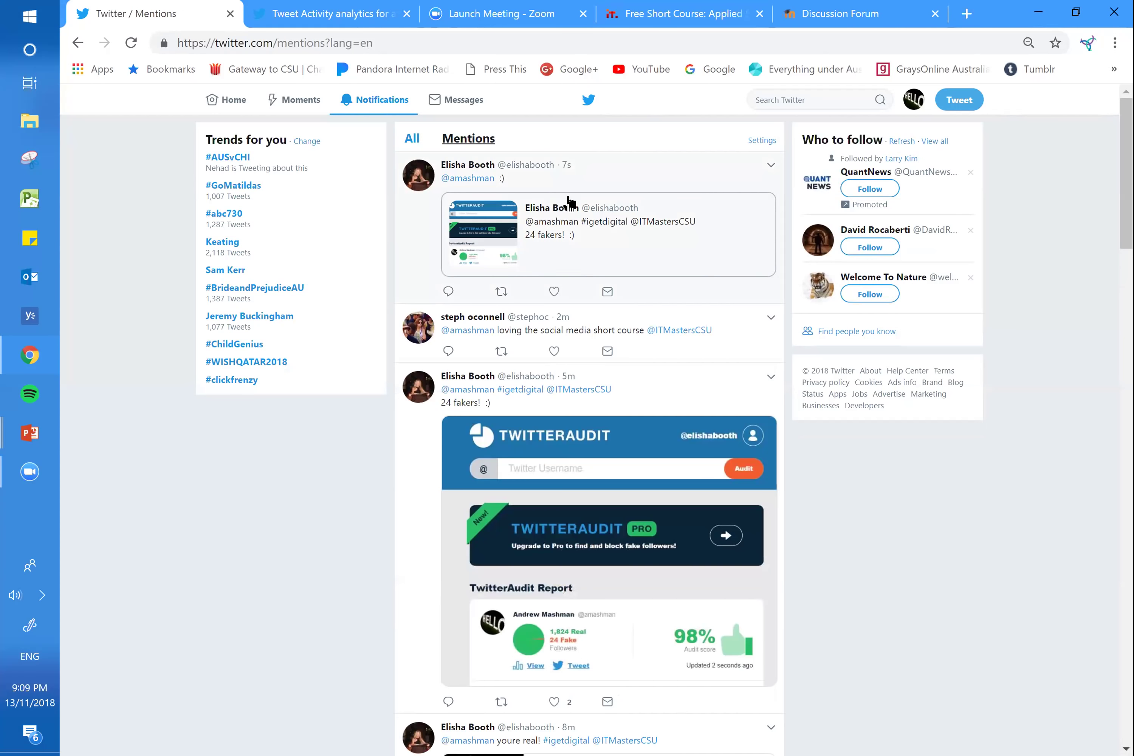
{"action": "mouse_move", "coordinate": [587, 209]}
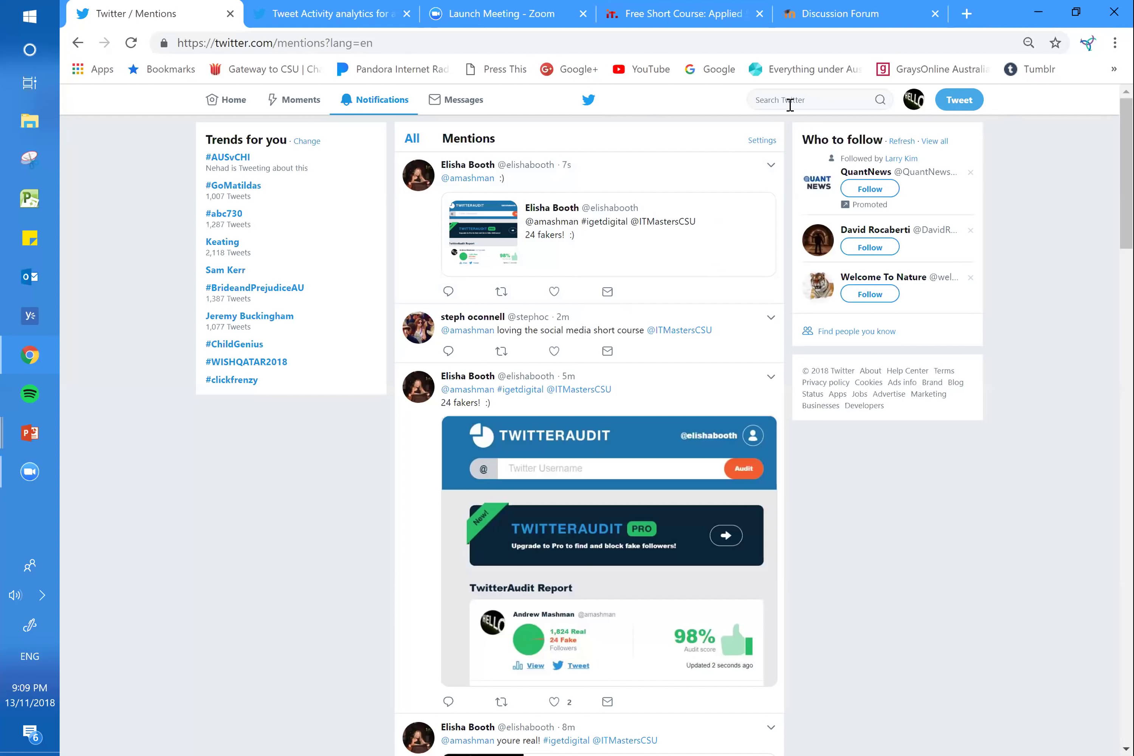
{"action": "left_click", "coordinate": [757, 101]}
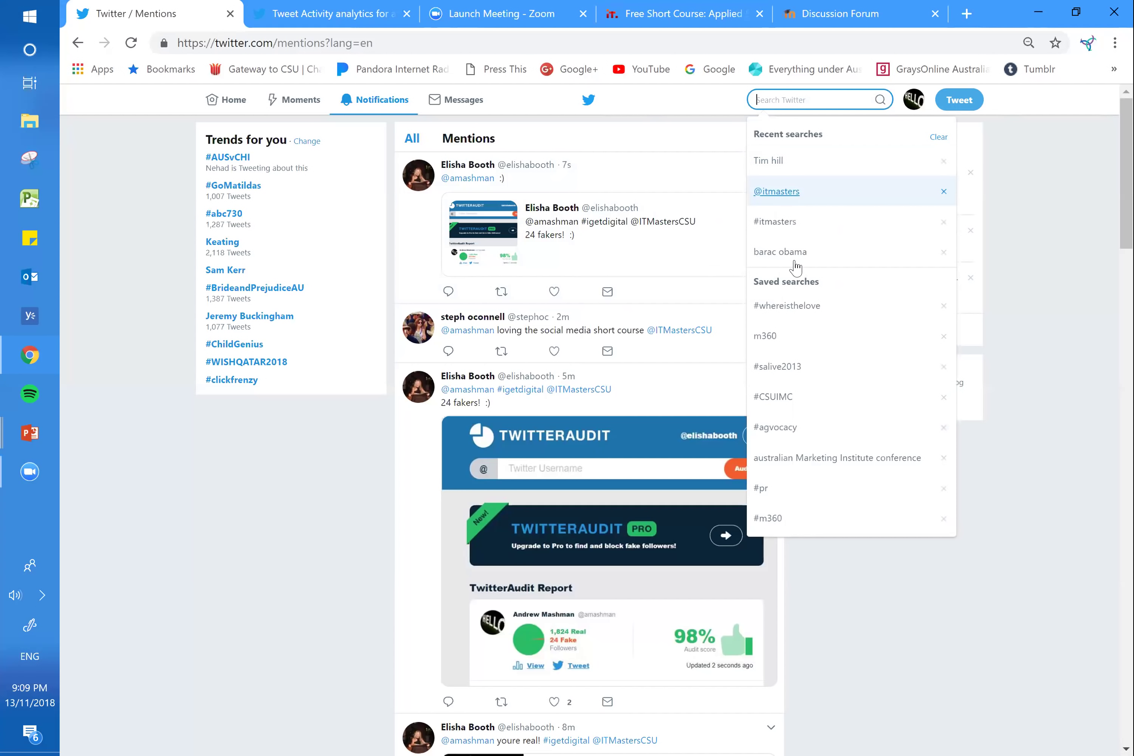
{"action": "left_click", "coordinate": [783, 195]}
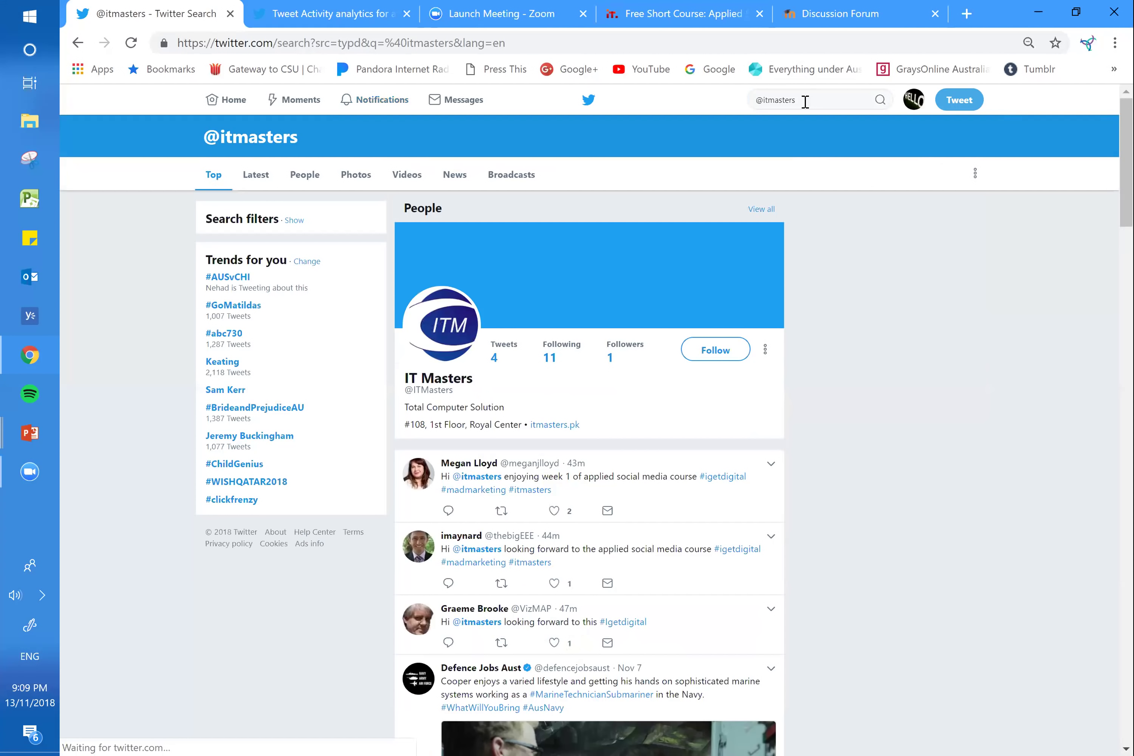
{"action": "left_click", "coordinate": [805, 100]}
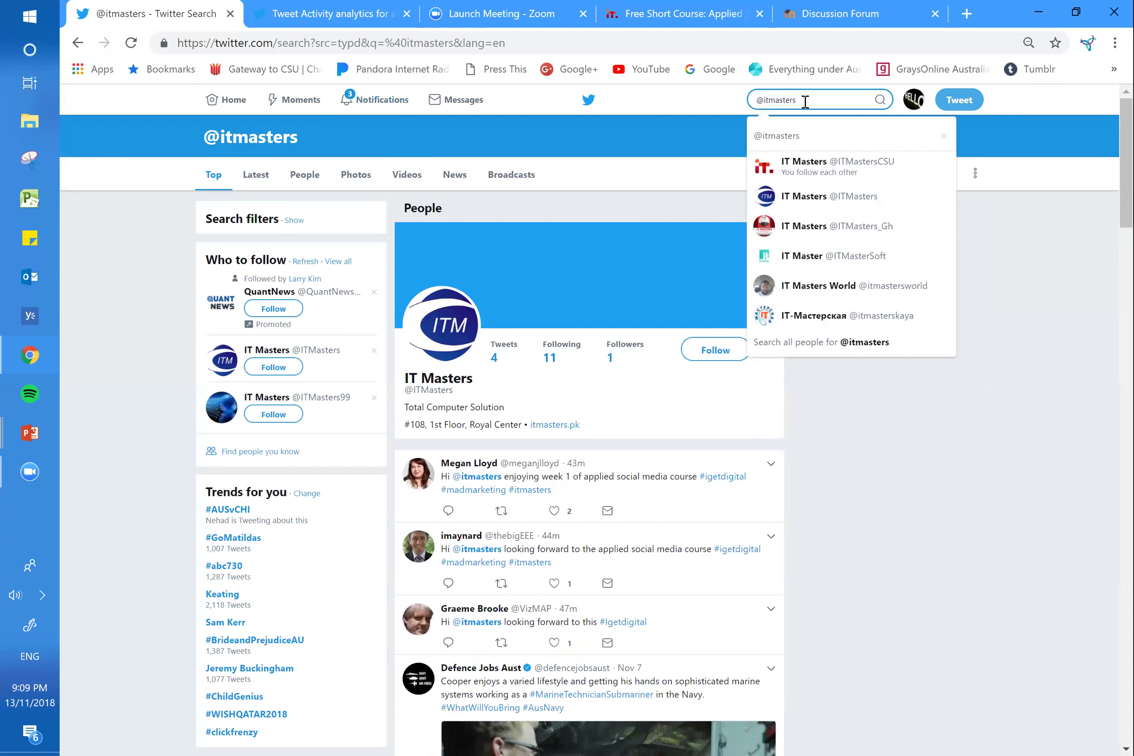
{"action": "left_click", "coordinate": [829, 167]}
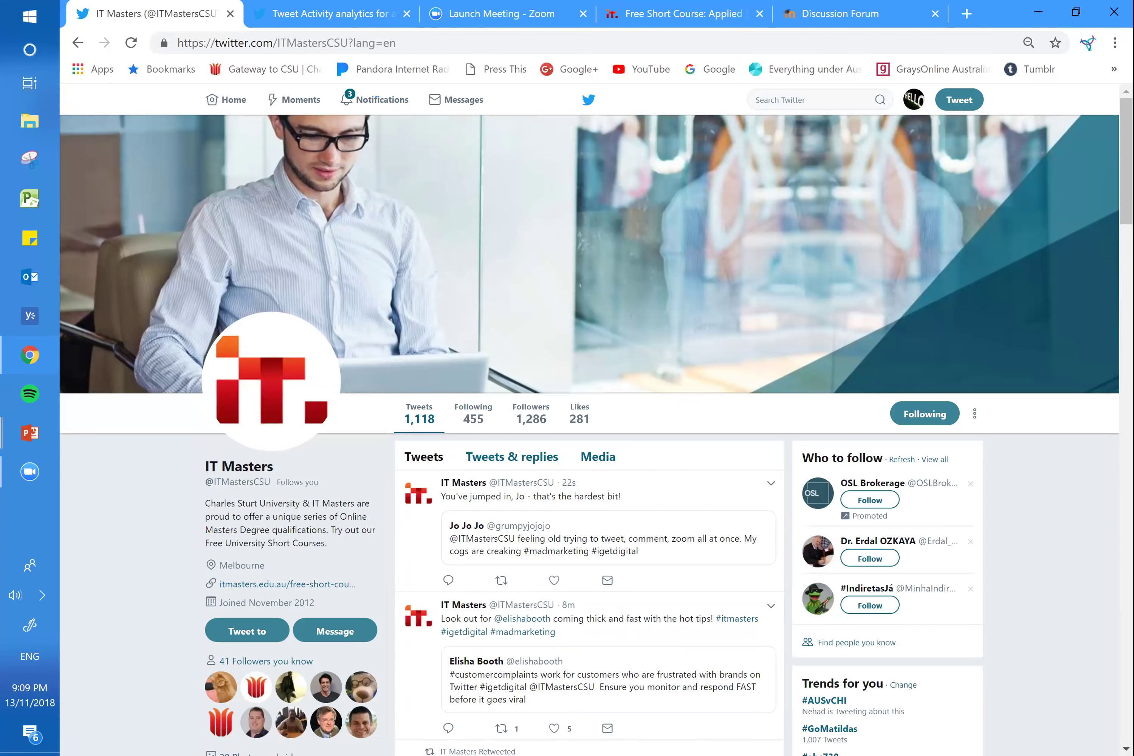
{"action": "scroll", "coordinate": [825, 161], "scroll_direction": "down", "scroll_amount": 1}
{"action": "scroll", "coordinate": [825, 163], "scroll_direction": "down", "scroll_amount": 1}
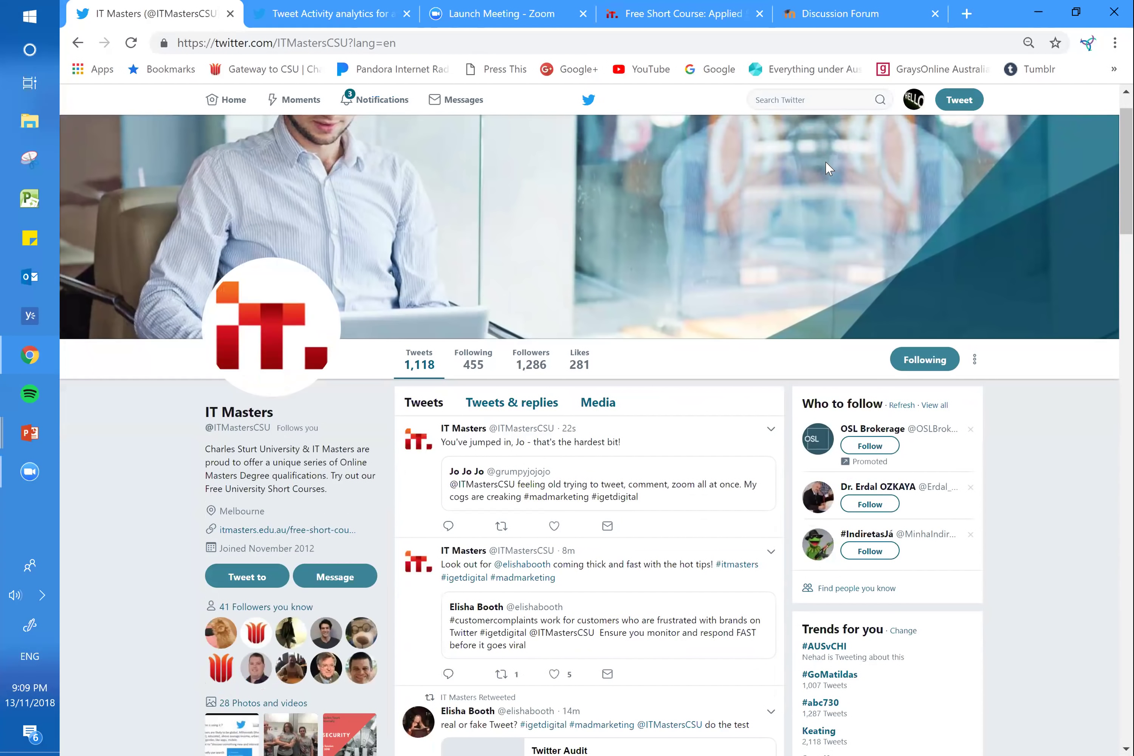
{"action": "scroll", "coordinate": [825, 161], "scroll_direction": "down", "scroll_amount": 2}
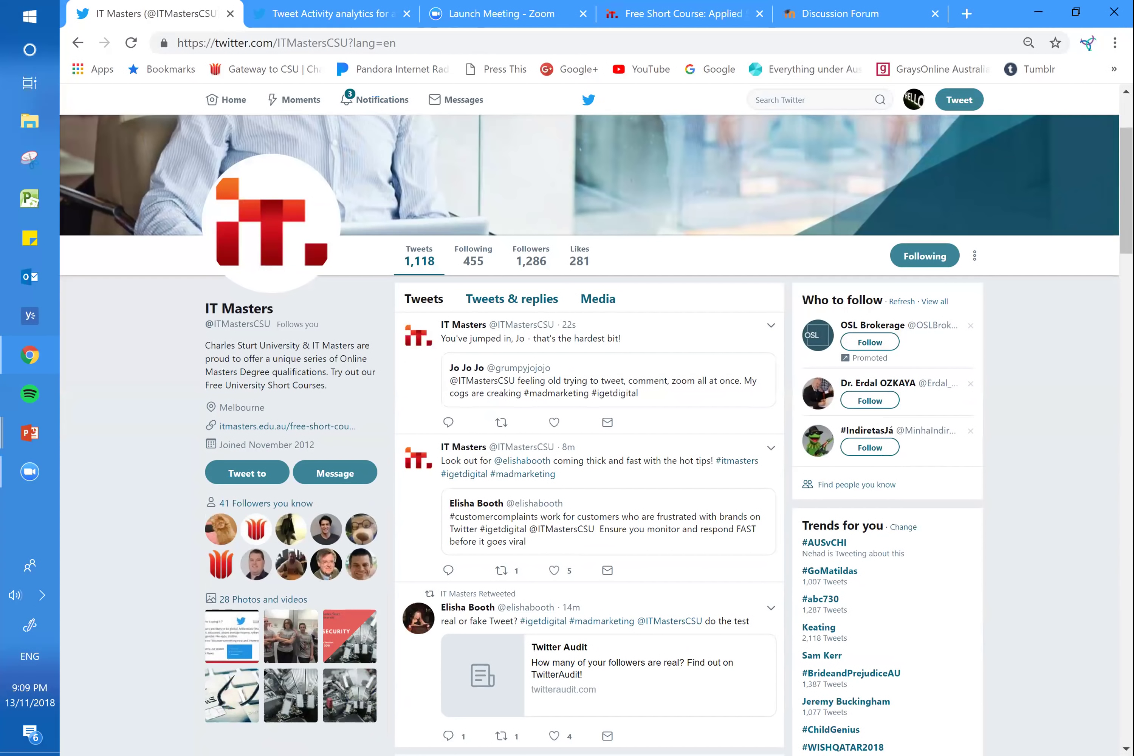
{"action": "scroll", "coordinate": [826, 163], "scroll_direction": "down", "scroll_amount": 1}
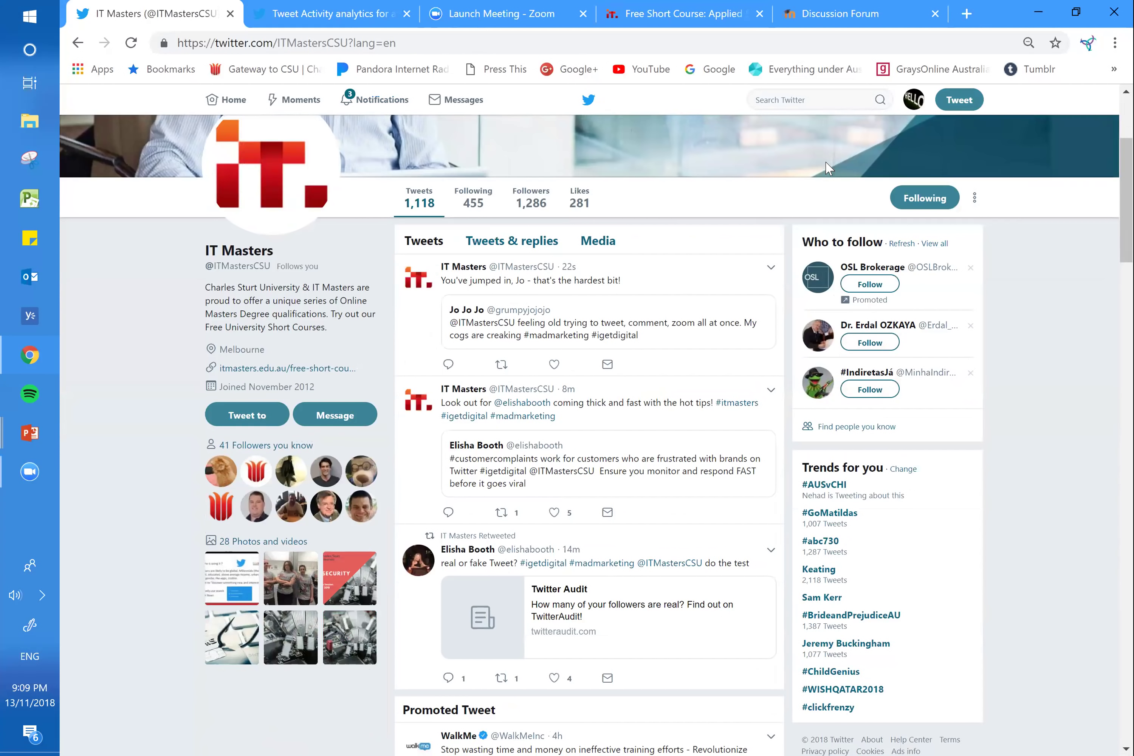
{"action": "scroll", "coordinate": [826, 168], "scroll_direction": "down", "scroll_amount": 1}
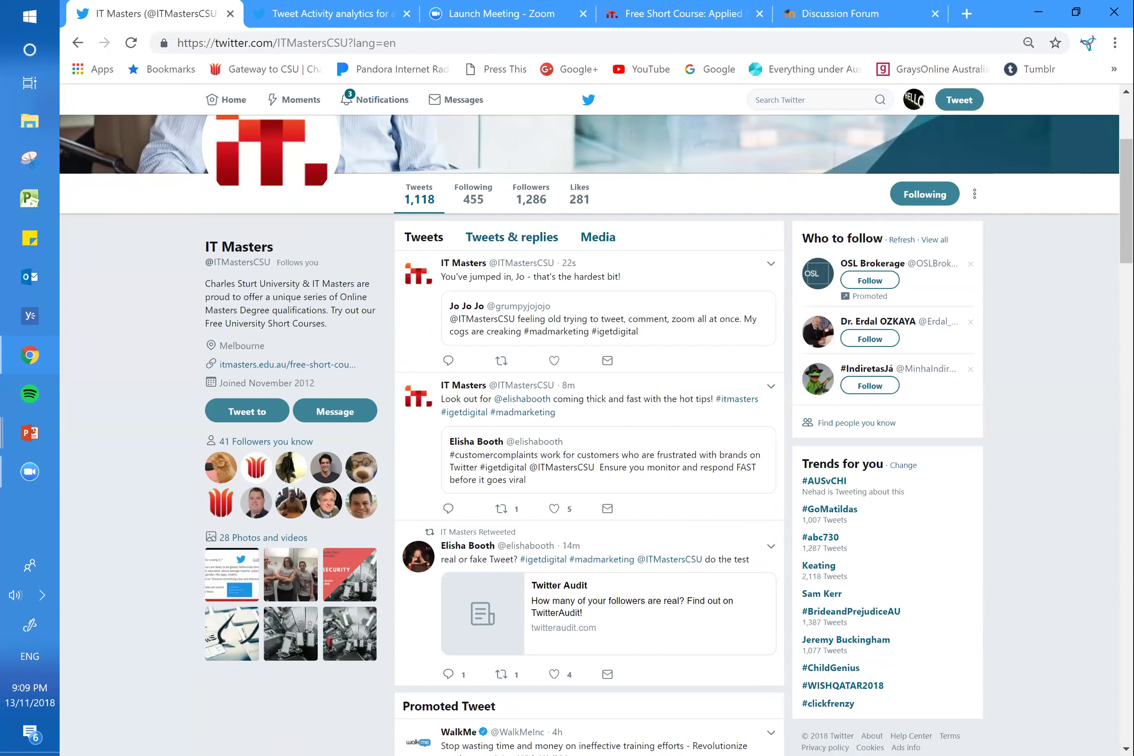
{"action": "scroll", "coordinate": [596, 434], "scroll_direction": "up", "scroll_amount": 4}
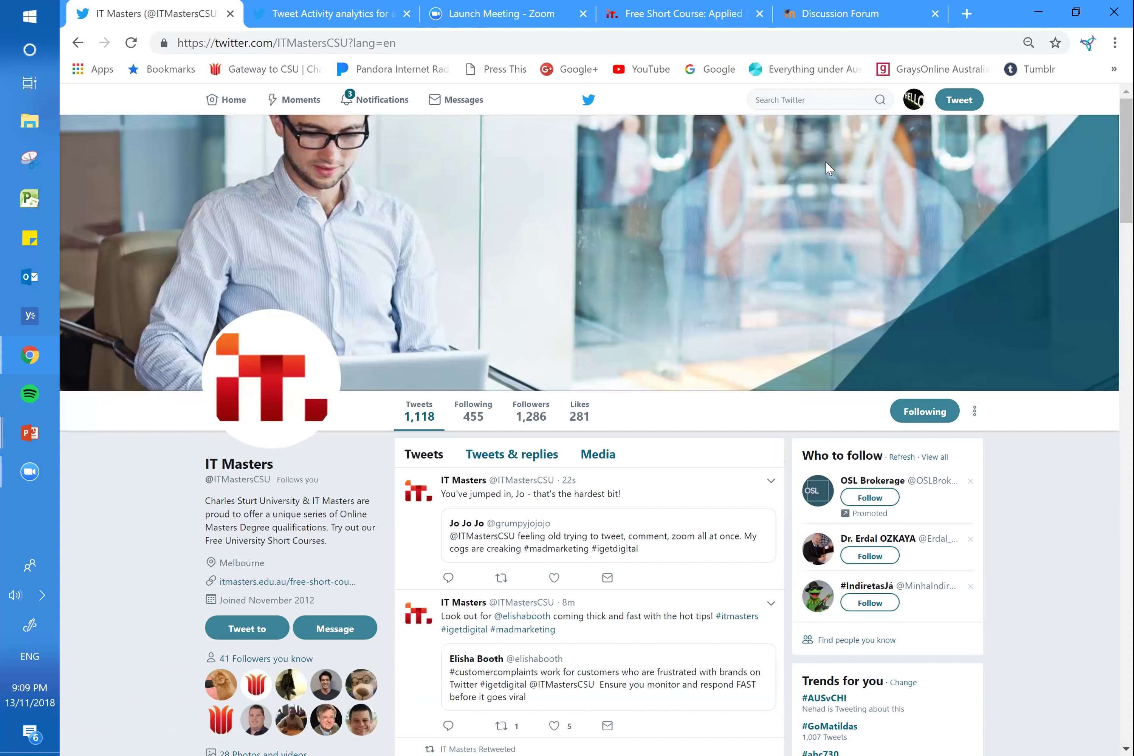
{"action": "scroll", "coordinate": [827, 166], "scroll_direction": "down", "scroll_amount": 4}
{"action": "scroll", "coordinate": [828, 167], "scroll_direction": "down", "scroll_amount": 1}
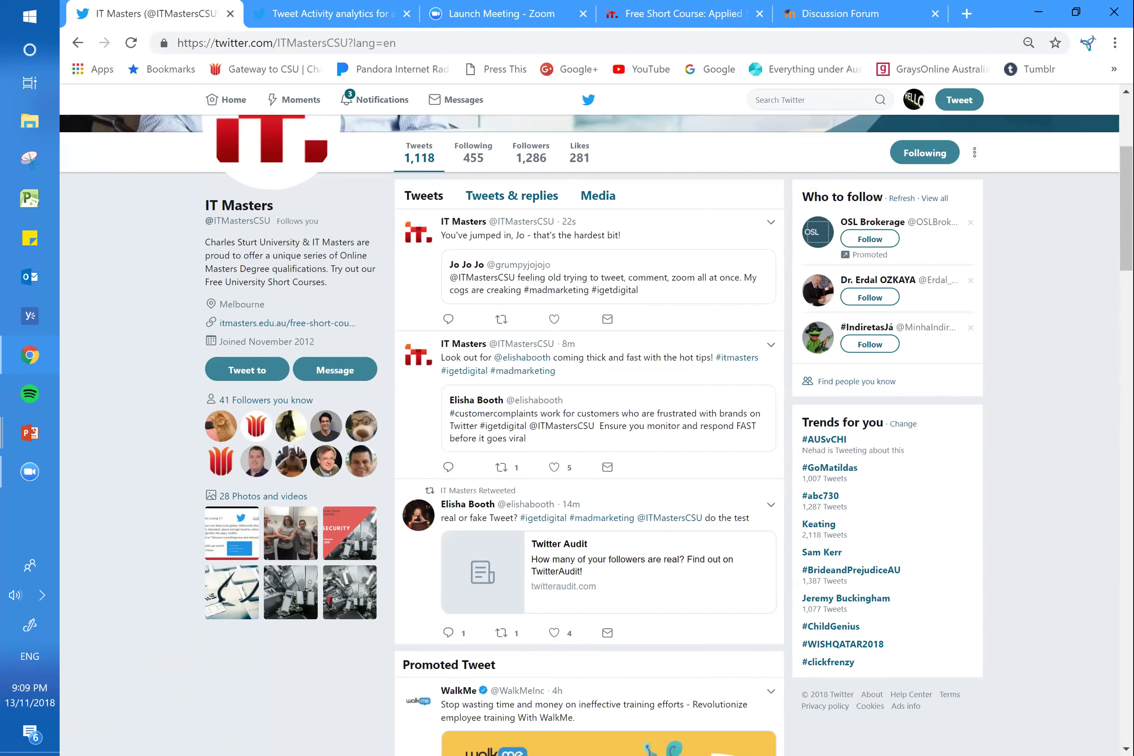
{"action": "scroll", "coordinate": [828, 168], "scroll_direction": "down", "scroll_amount": 1}
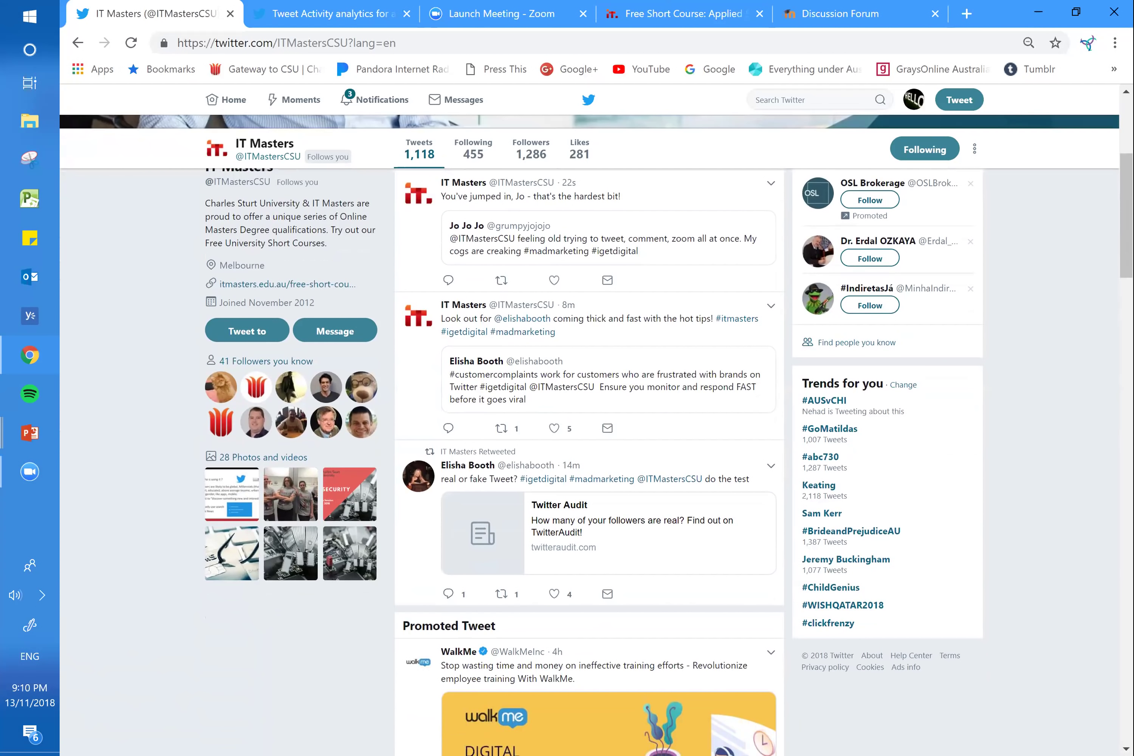
{"action": "scroll", "coordinate": [829, 168], "scroll_direction": "down", "scroll_amount": 1}
{"action": "scroll", "coordinate": [829, 168], "scroll_direction": "down", "scroll_amount": 1}
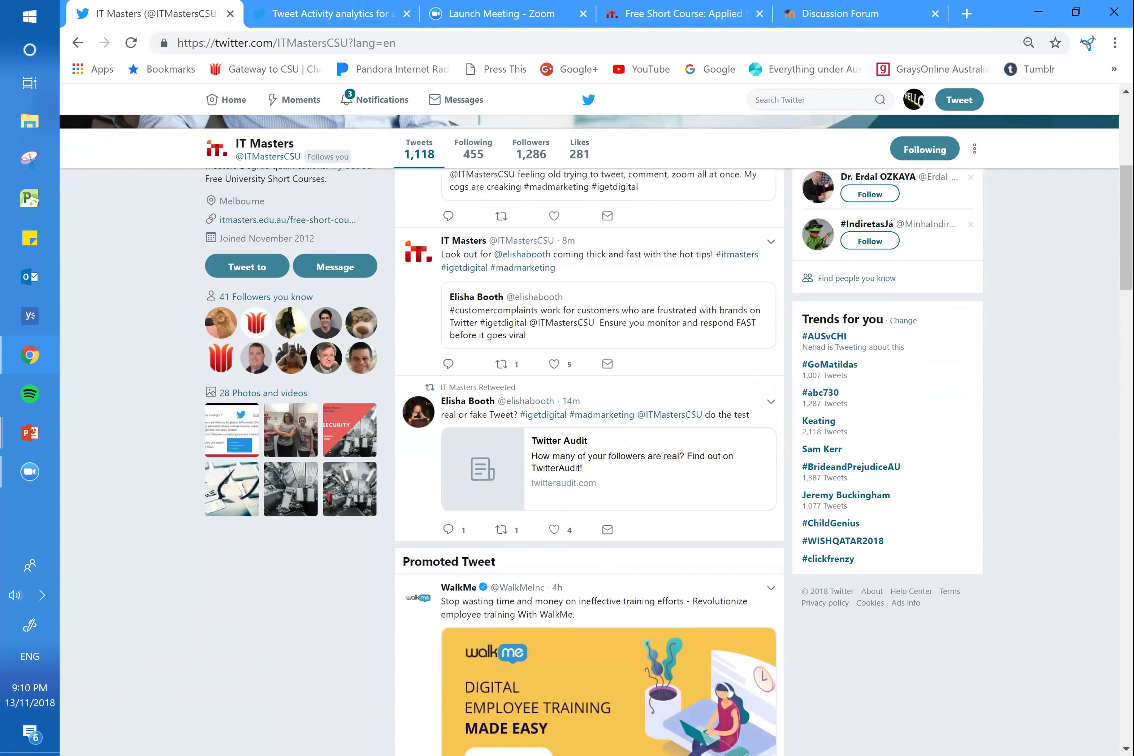
{"action": "scroll", "coordinate": [828, 168], "scroll_direction": "down", "scroll_amount": 1}
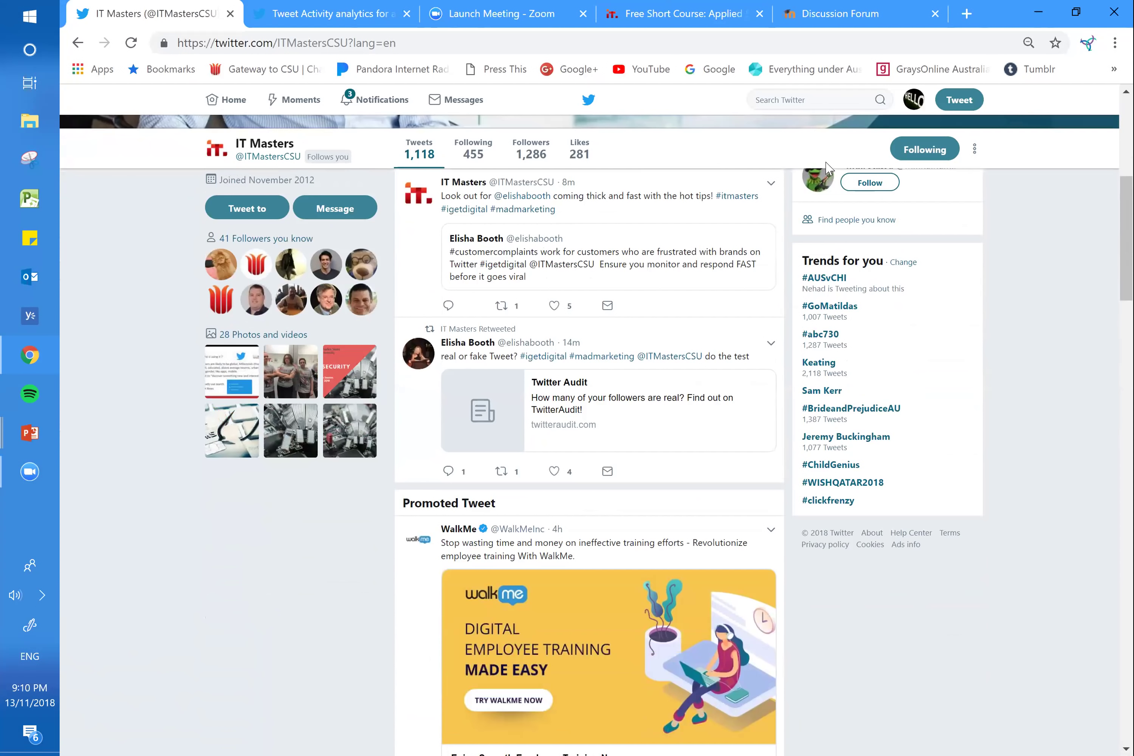
{"action": "scroll", "coordinate": [829, 167], "scroll_direction": "down", "scroll_amount": 3}
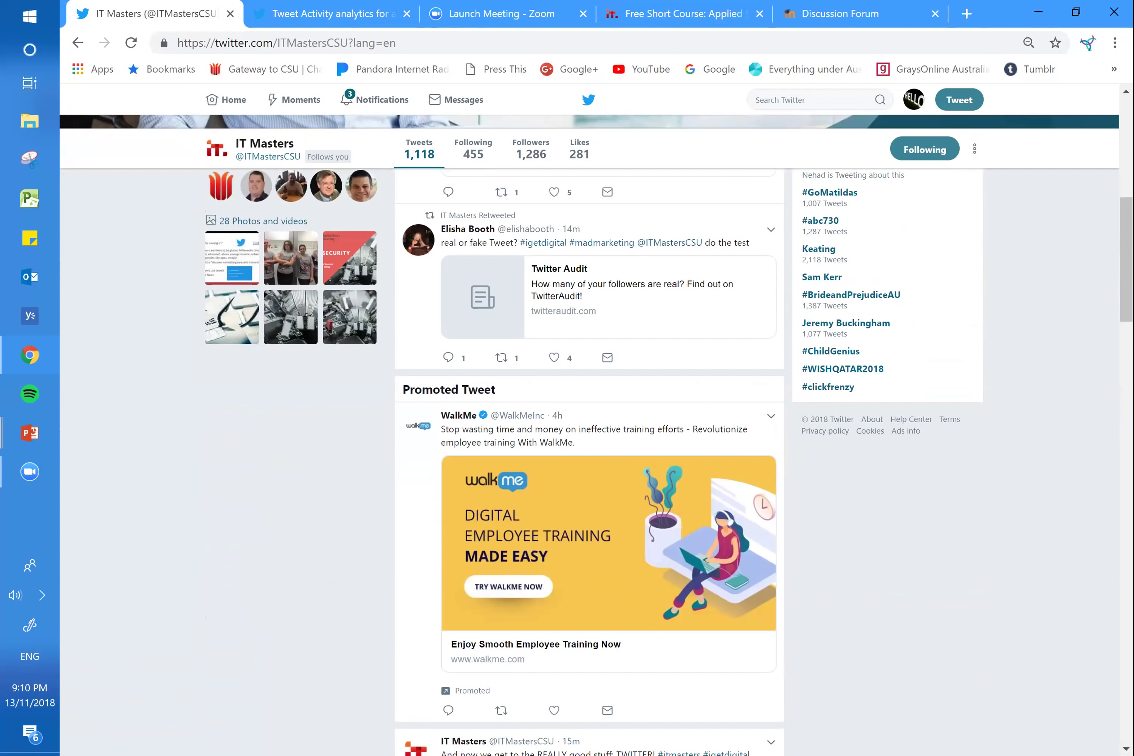
{"action": "scroll", "coordinate": [828, 167], "scroll_direction": "down", "scroll_amount": 4}
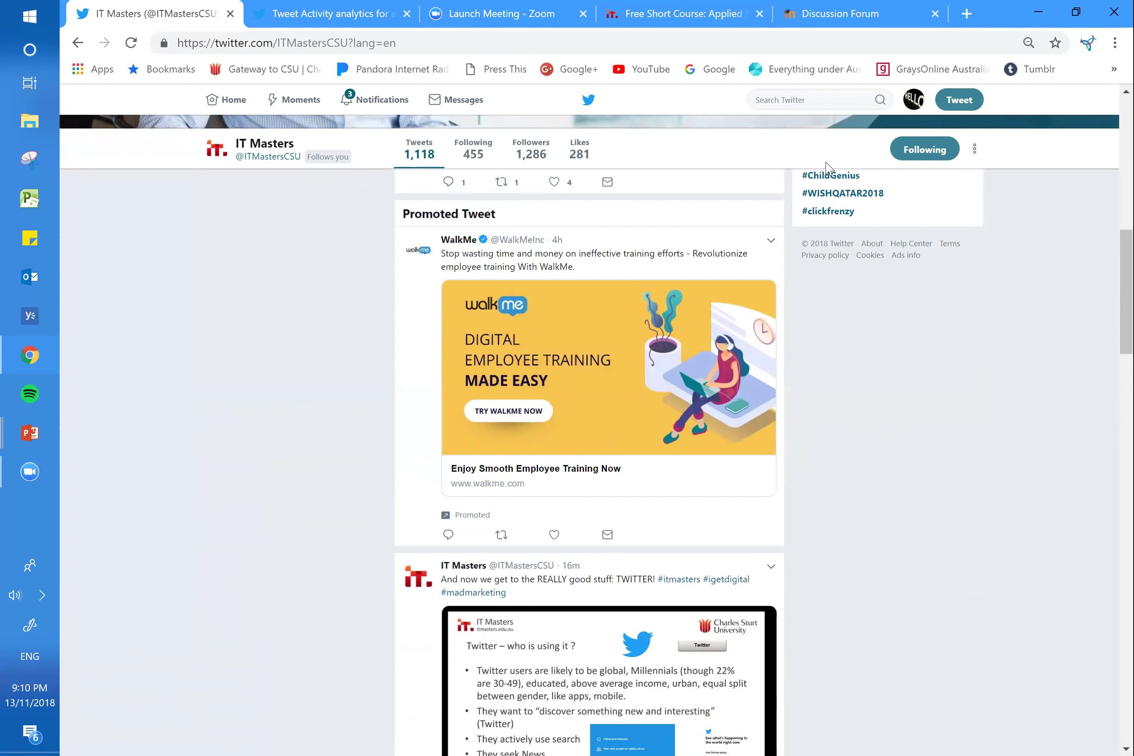
{"action": "scroll", "coordinate": [827, 165], "scroll_direction": "down", "scroll_amount": 1}
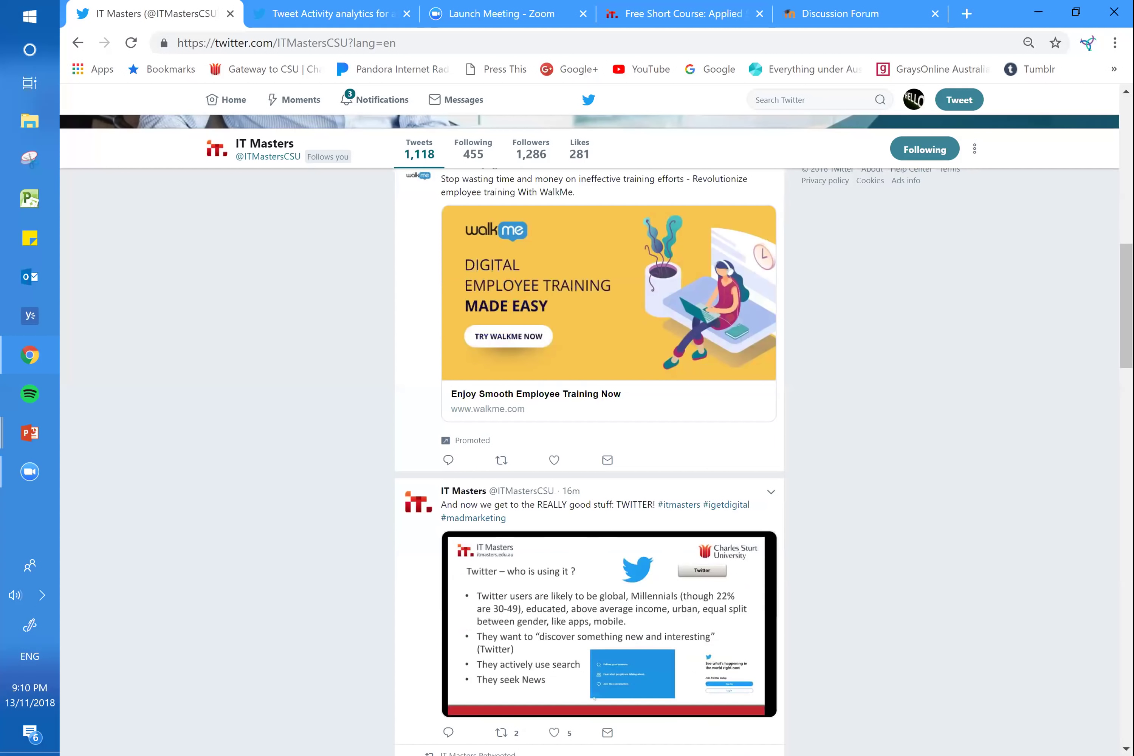
{"action": "scroll", "coordinate": [828, 168], "scroll_direction": "down", "scroll_amount": 1}
{"action": "scroll", "coordinate": [828, 168], "scroll_direction": "down", "scroll_amount": 3}
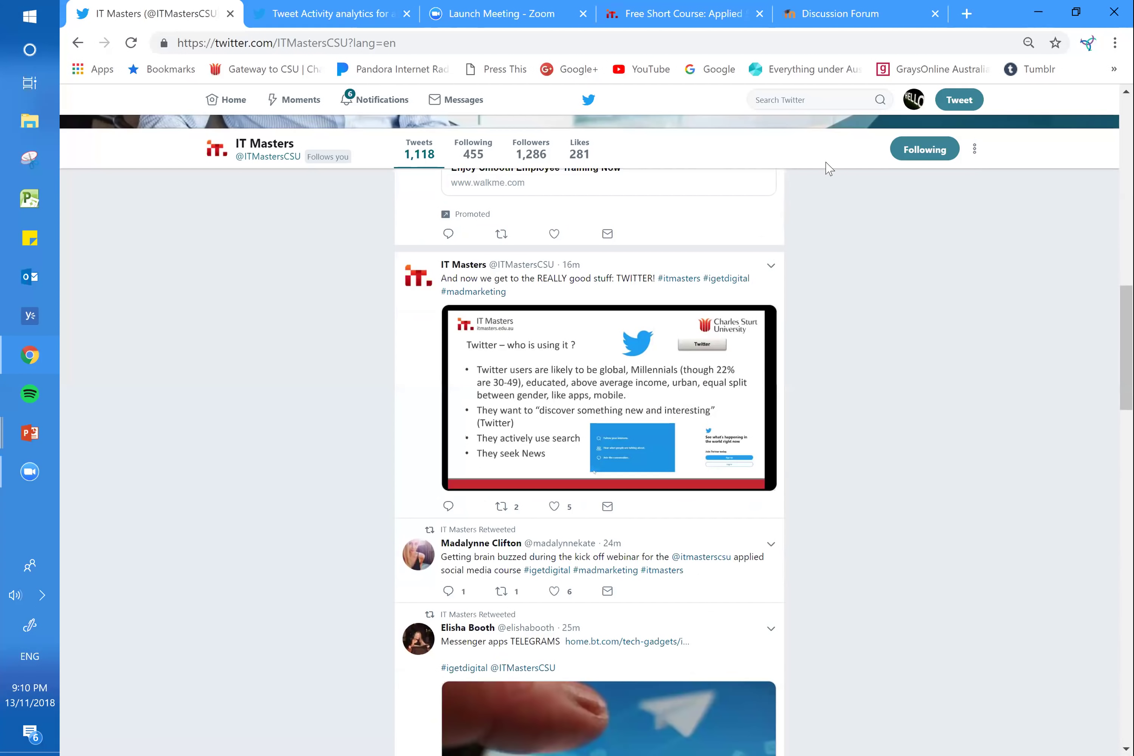
{"action": "scroll", "coordinate": [829, 169], "scroll_direction": "down", "scroll_amount": 5}
{"action": "scroll", "coordinate": [829, 168], "scroll_direction": "down", "scroll_amount": 3}
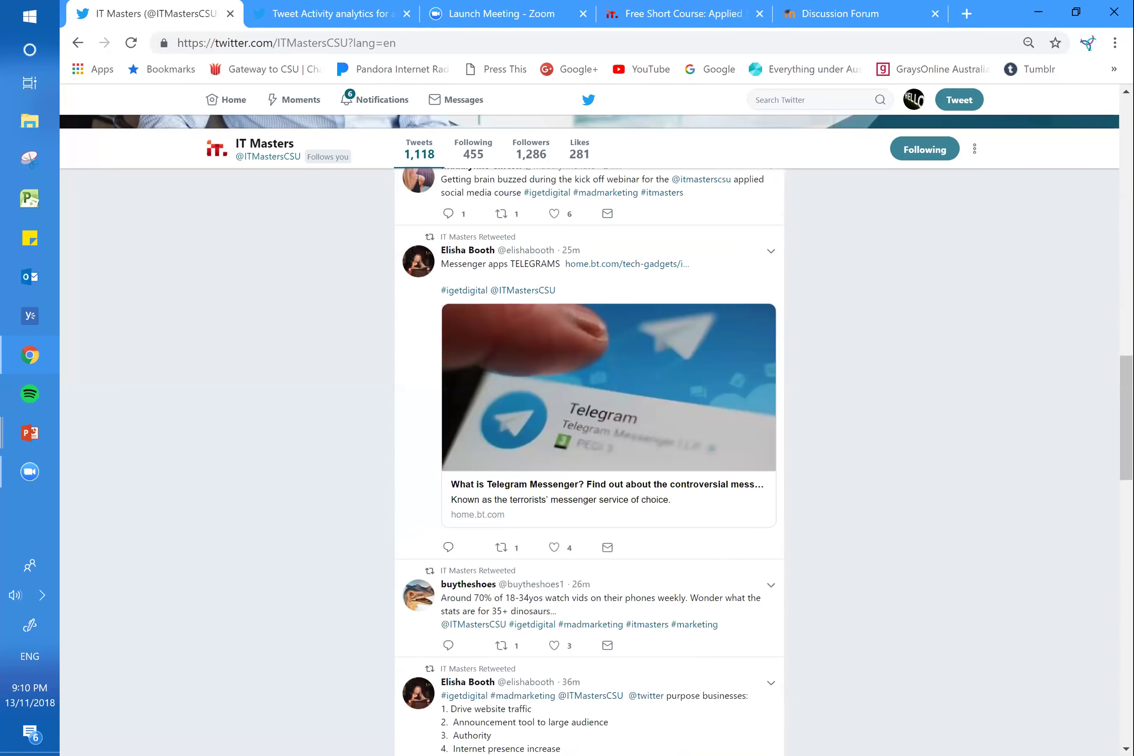
{"action": "scroll", "coordinate": [828, 168], "scroll_direction": "down", "scroll_amount": 7}
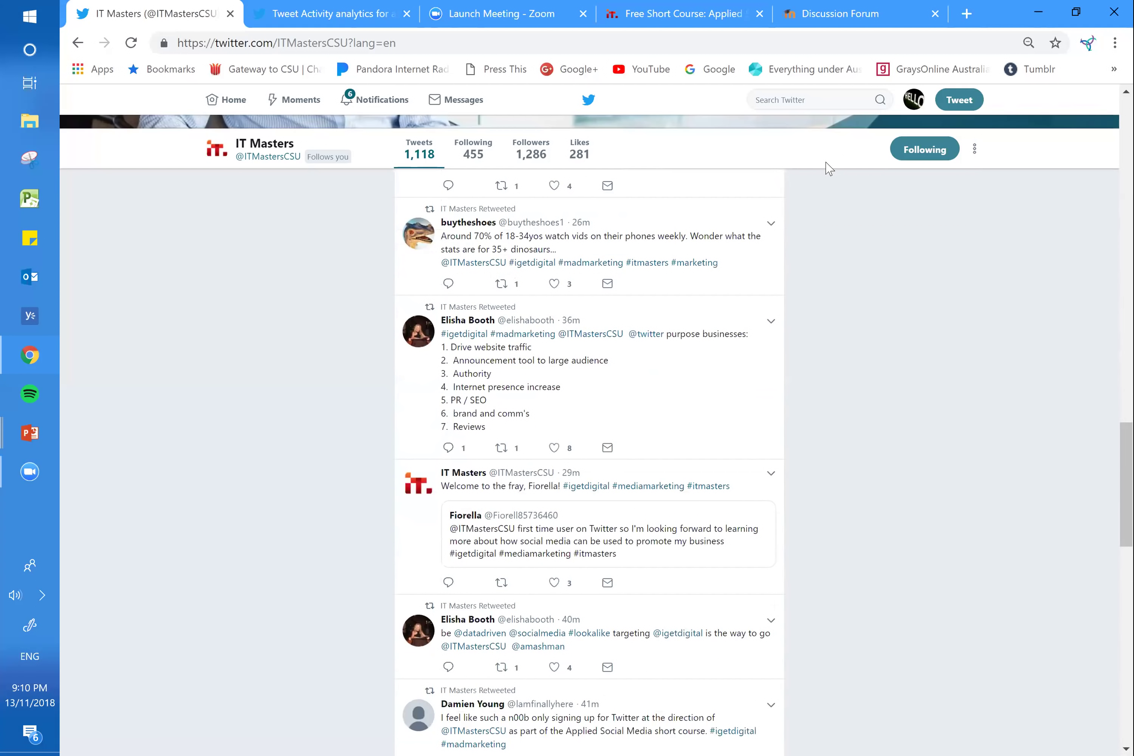
{"action": "scroll", "coordinate": [829, 168], "scroll_direction": "up", "scroll_amount": 1}
{"action": "scroll", "coordinate": [828, 168], "scroll_direction": "down", "scroll_amount": 1}
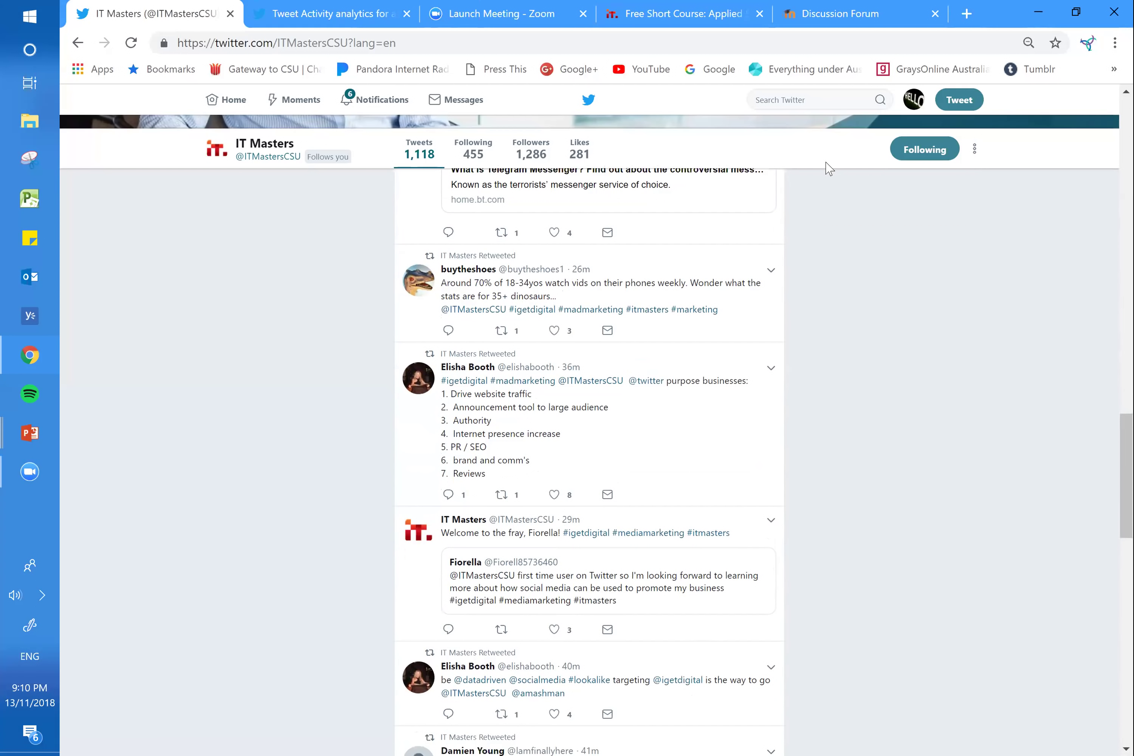
{"action": "scroll", "coordinate": [828, 169], "scroll_direction": "down", "scroll_amount": 5}
{"action": "scroll", "coordinate": [828, 168], "scroll_direction": "down", "scroll_amount": 5}
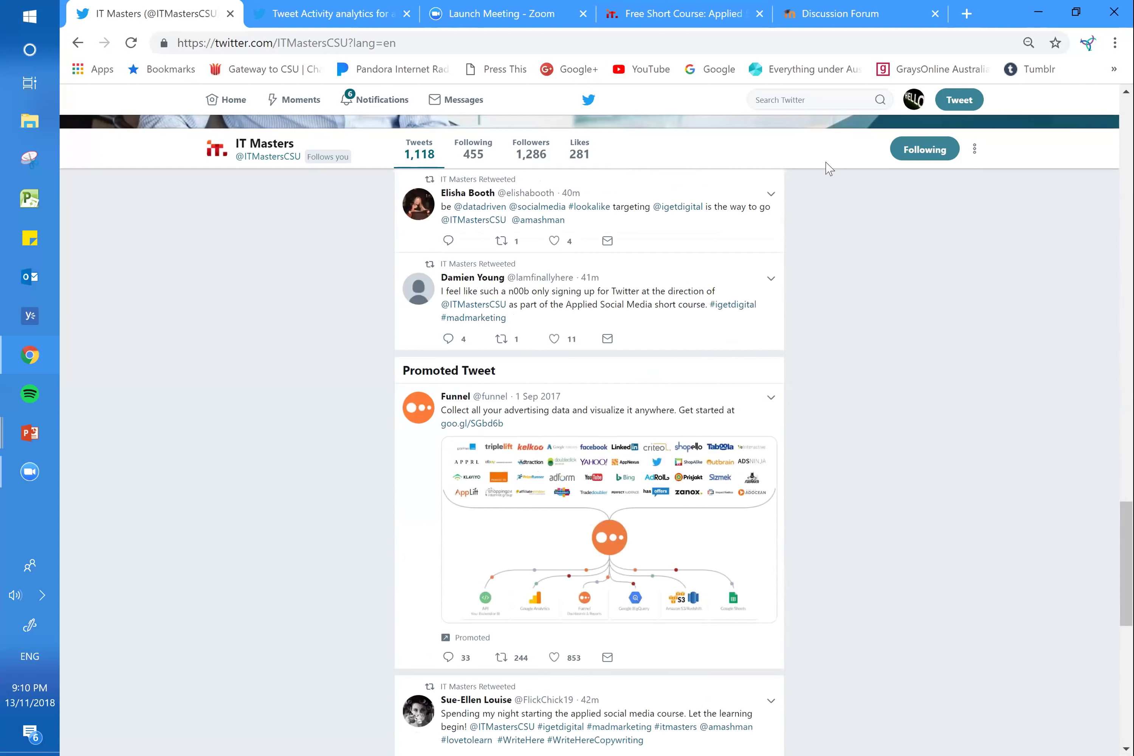
{"action": "scroll", "coordinate": [763, 462], "scroll_direction": "down", "scroll_amount": 1}
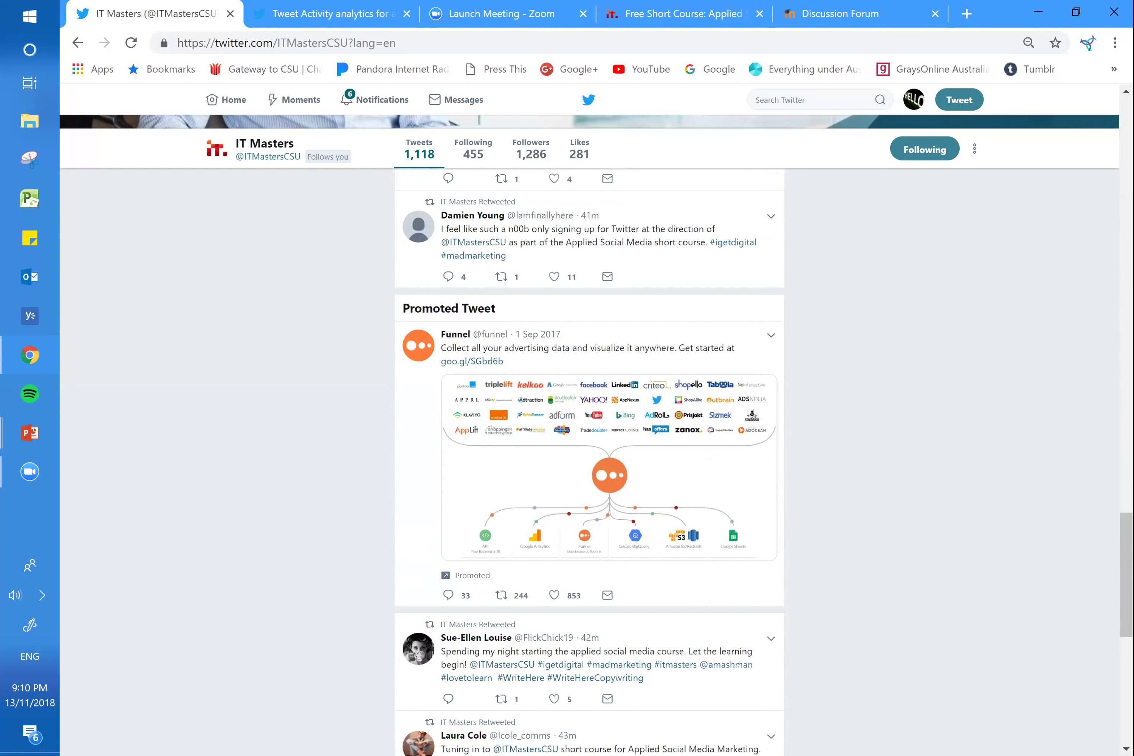
Search Twitter for the hashtag #igetdigital
{"action": "scroll", "coordinate": [829, 169], "scroll_direction": "up", "scroll_amount": 6}
{"action": "scroll", "coordinate": [828, 168], "scroll_direction": "up", "scroll_amount": 10}
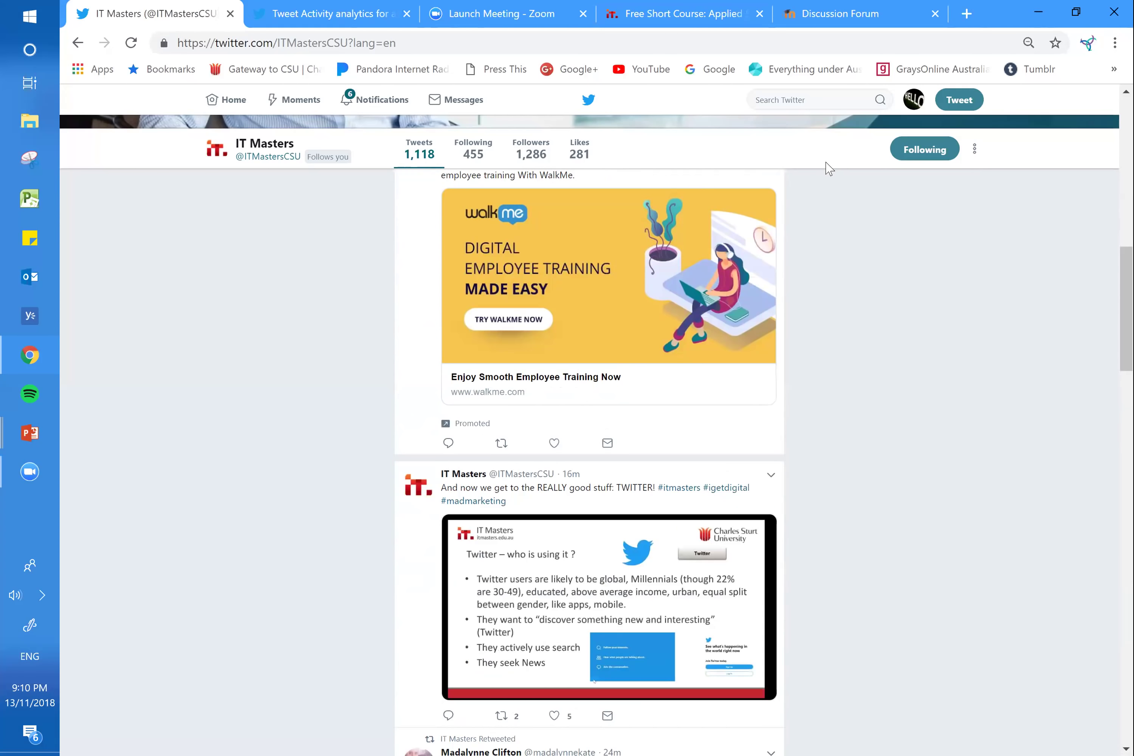
{"action": "scroll", "coordinate": [825, 166], "scroll_direction": "up", "scroll_amount": 10}
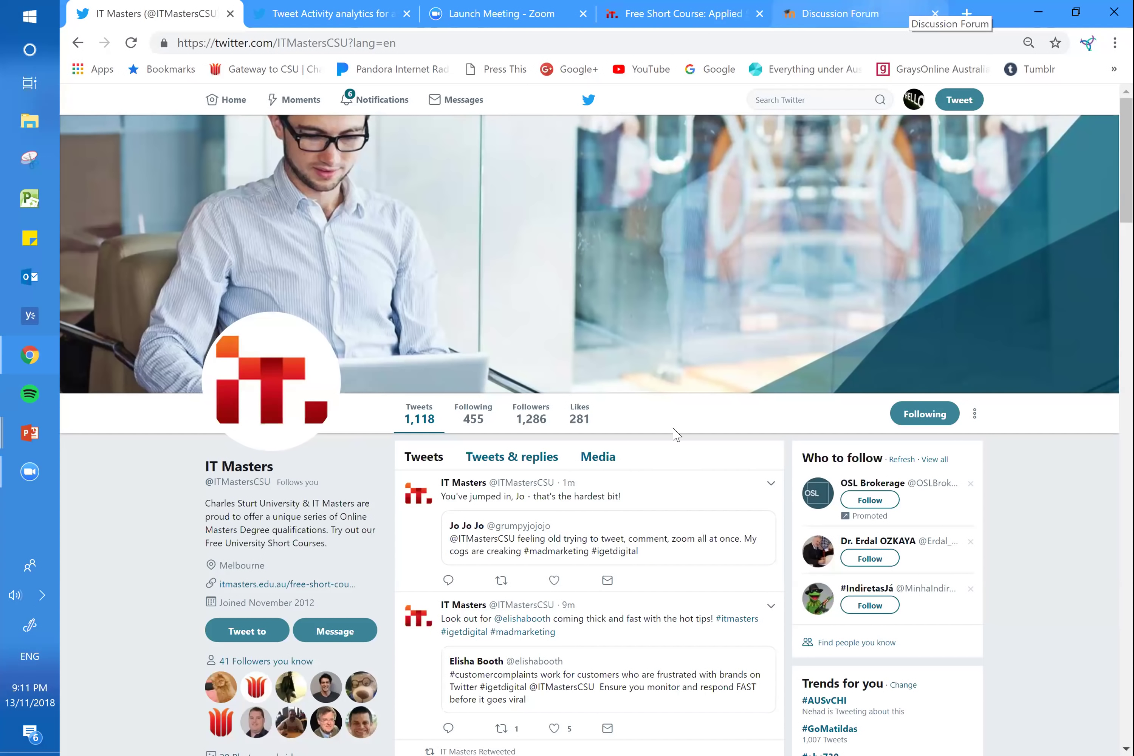
{"action": "left_click", "coordinate": [759, 97]}
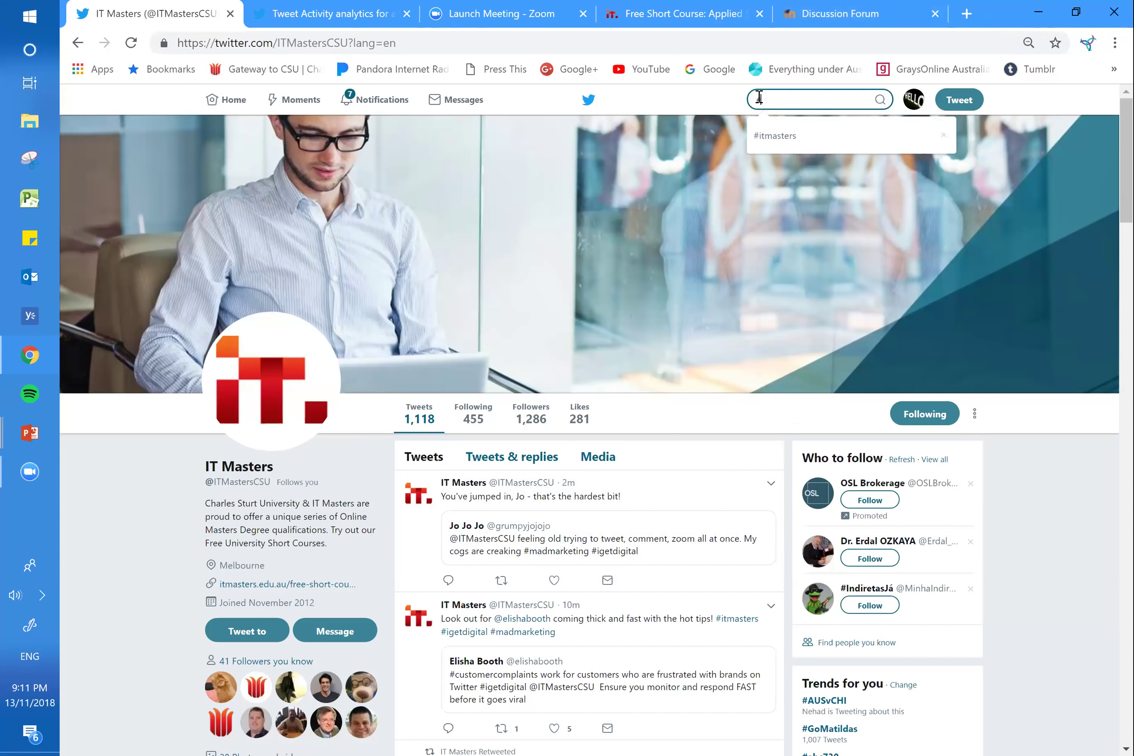
{"action": "type", "text": "#igetdigi"}
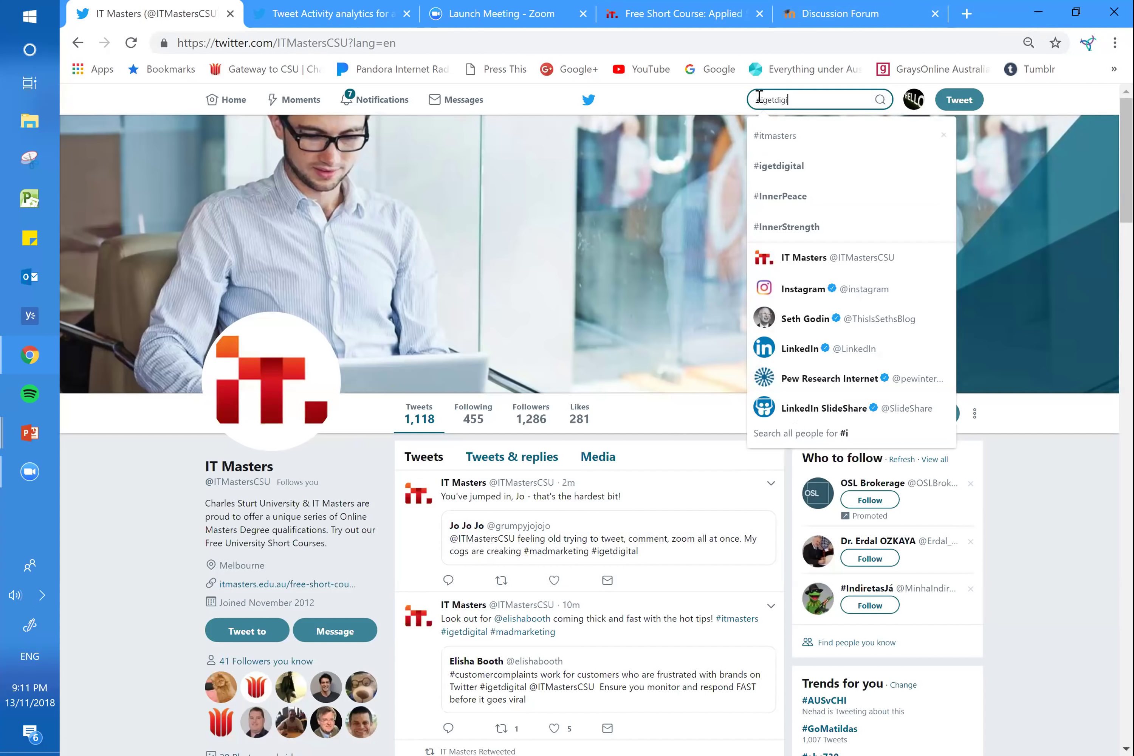
{"action": "type", "text": "tal"}
{"action": "key", "text": "Return"}
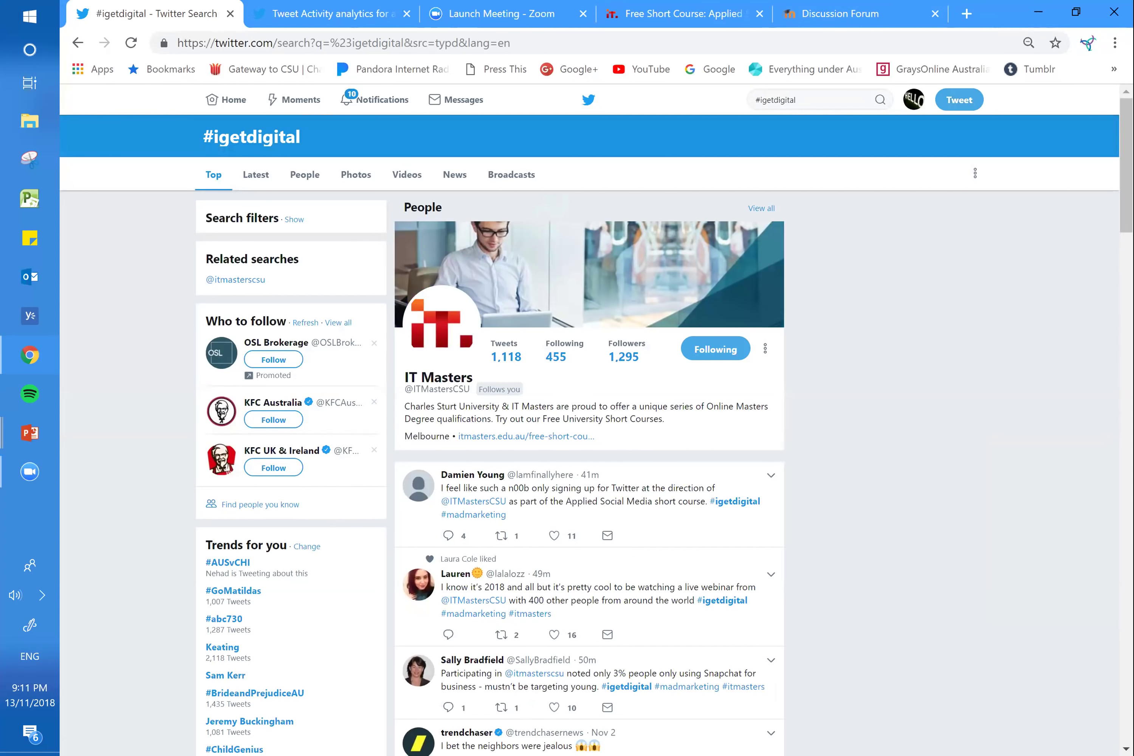
Look through the top results for #igetdigital, examining the people section, the course participants' tweets and the promoted tweet
{"action": "scroll", "coordinate": [759, 98], "scroll_direction": "down", "scroll_amount": 1}
{"action": "scroll", "coordinate": [759, 97], "scroll_direction": "up", "scroll_amount": 1}
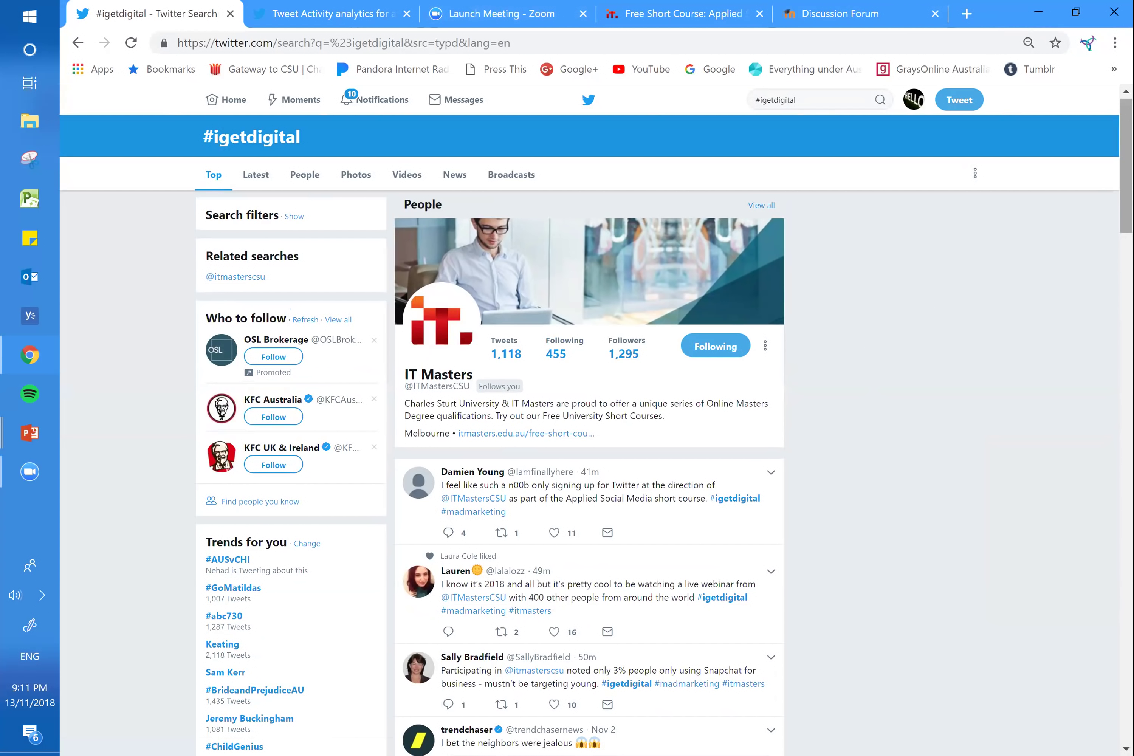
{"action": "scroll", "coordinate": [1126, 166], "scroll_direction": "down", "scroll_amount": 1}
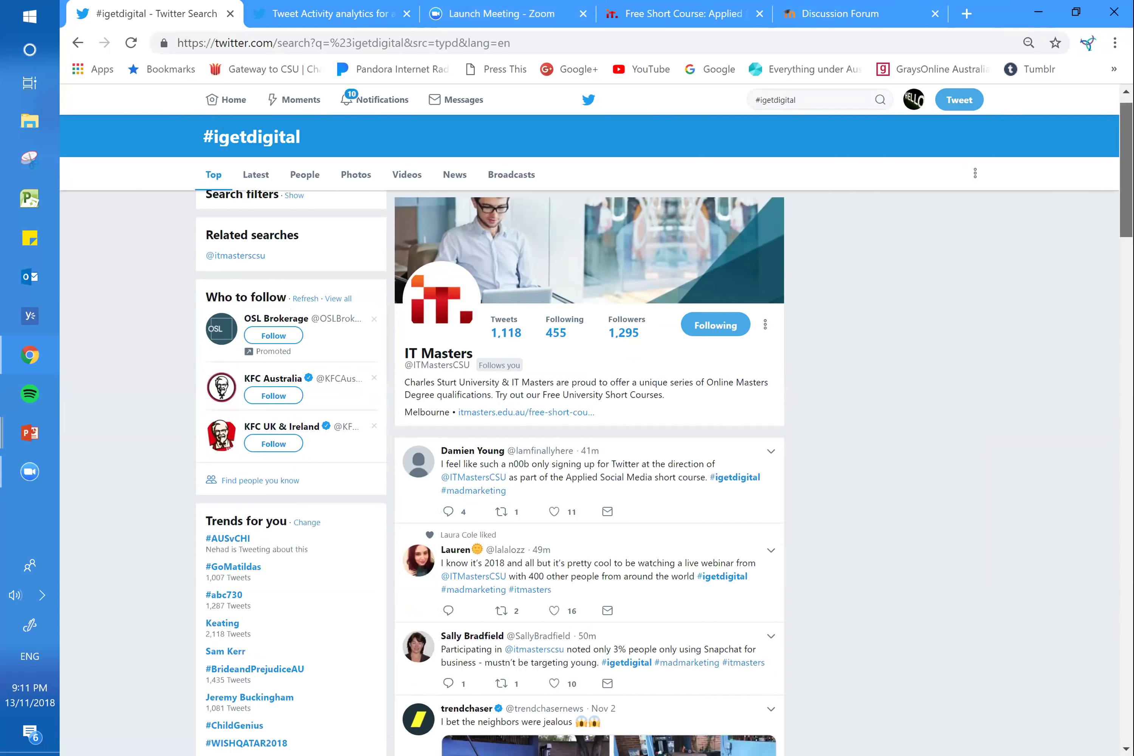
{"action": "scroll", "coordinate": [1126, 176], "scroll_direction": "down", "scroll_amount": 2}
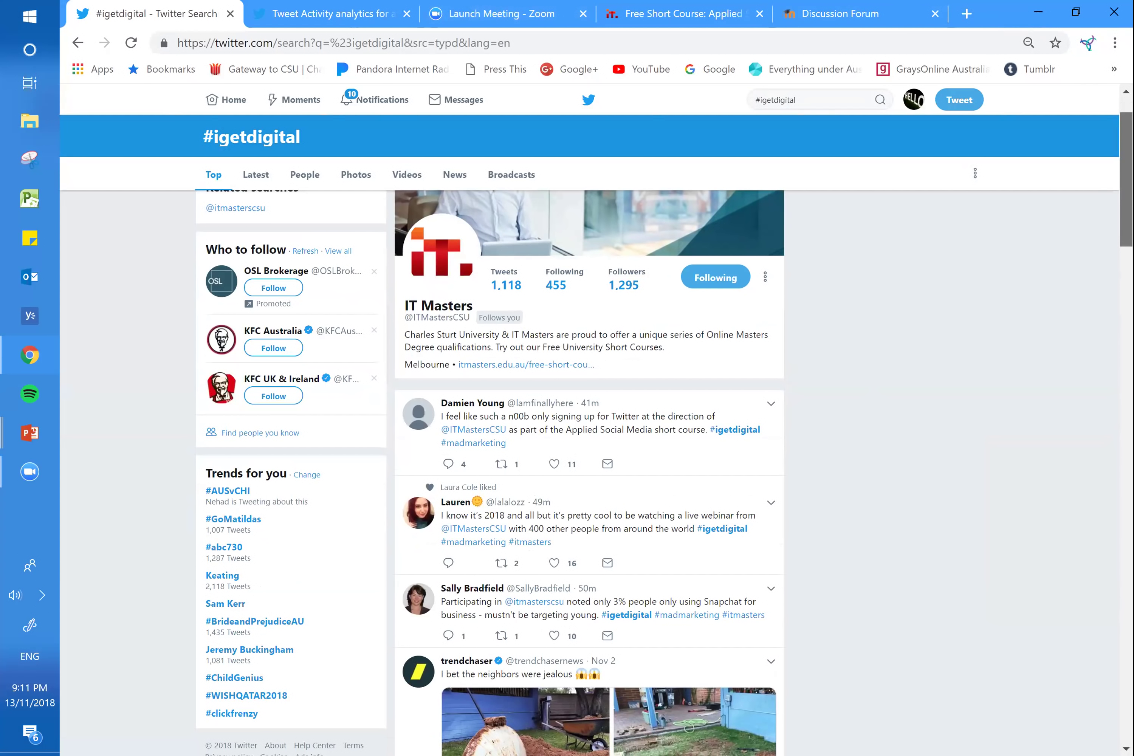
{"action": "scroll", "coordinate": [1126, 195], "scroll_direction": "down", "scroll_amount": 4}
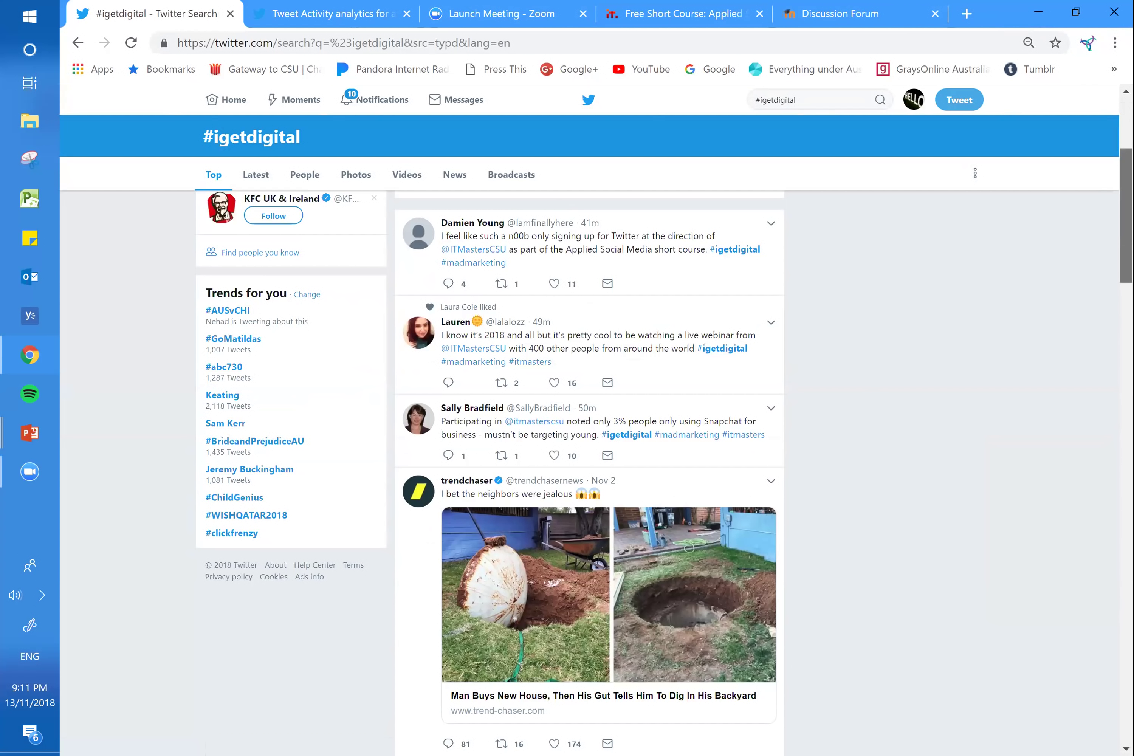
{"action": "scroll", "coordinate": [1126, 215], "scroll_direction": "down", "scroll_amount": 3}
{"action": "scroll", "coordinate": [589, 469], "scroll_direction": "up", "scroll_amount": 4}
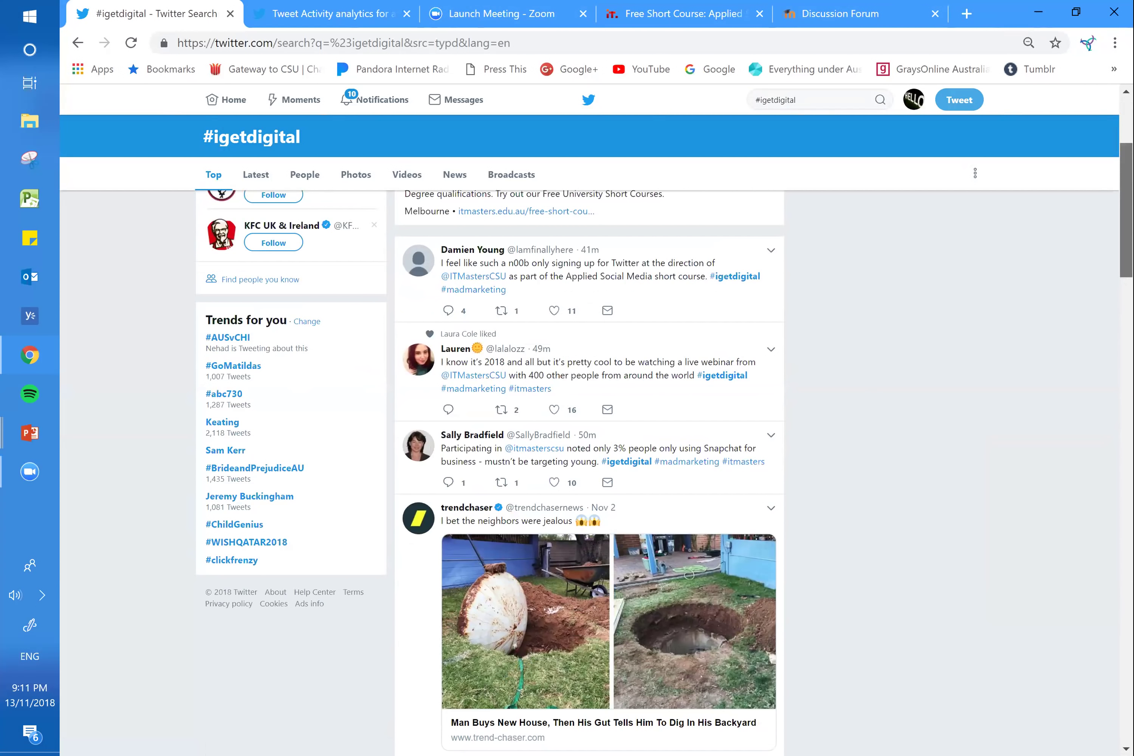
{"action": "scroll", "coordinate": [589, 468], "scroll_direction": "up", "scroll_amount": 2}
{"action": "scroll", "coordinate": [589, 468], "scroll_direction": "down", "scroll_amount": 4}
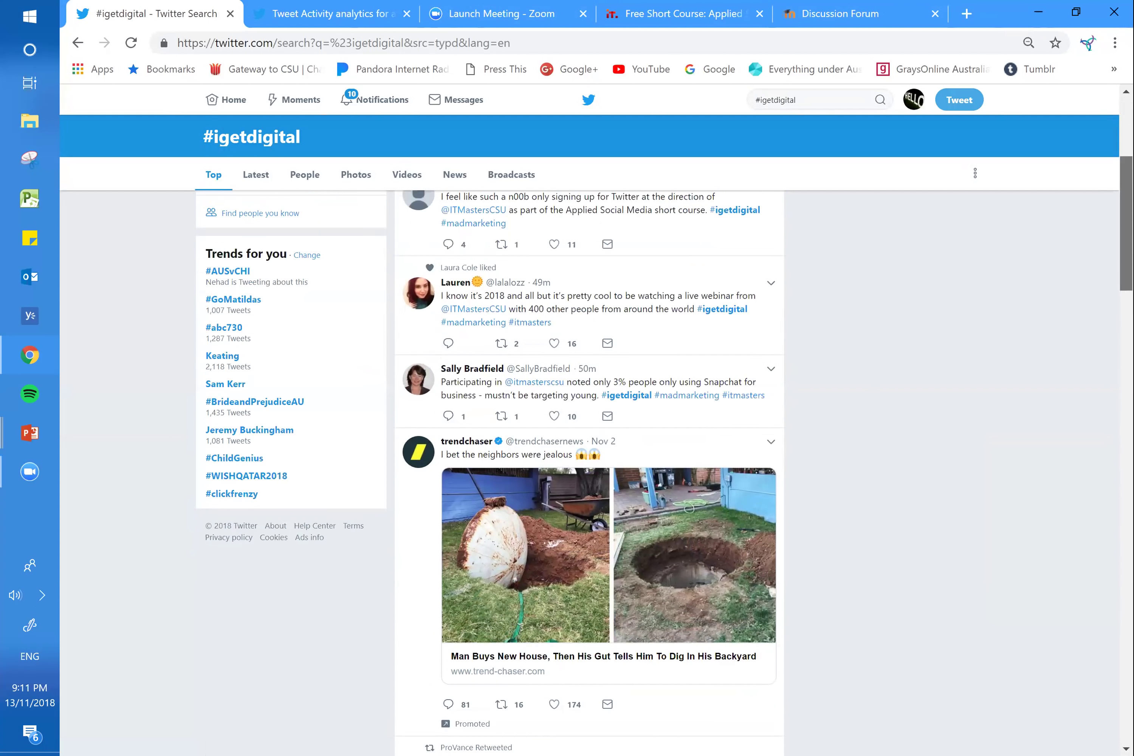
{"action": "scroll", "coordinate": [590, 468], "scroll_direction": "down", "scroll_amount": 3}
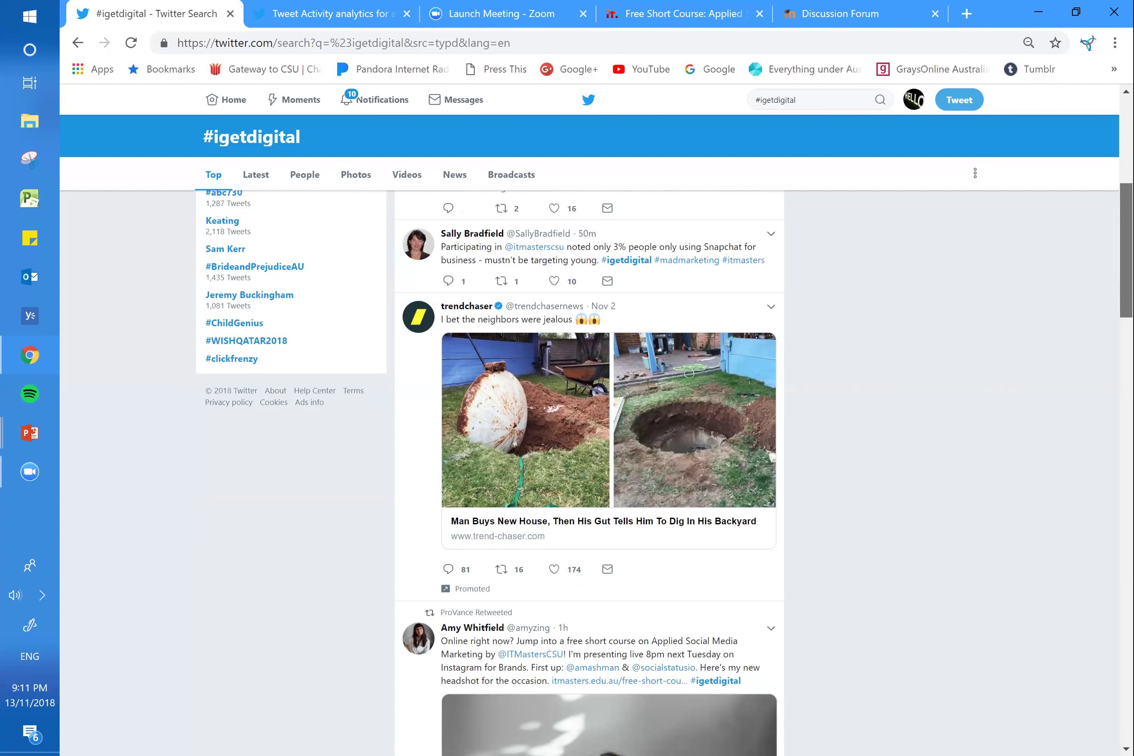
{"action": "scroll", "coordinate": [589, 469], "scroll_direction": "down", "scroll_amount": 1}
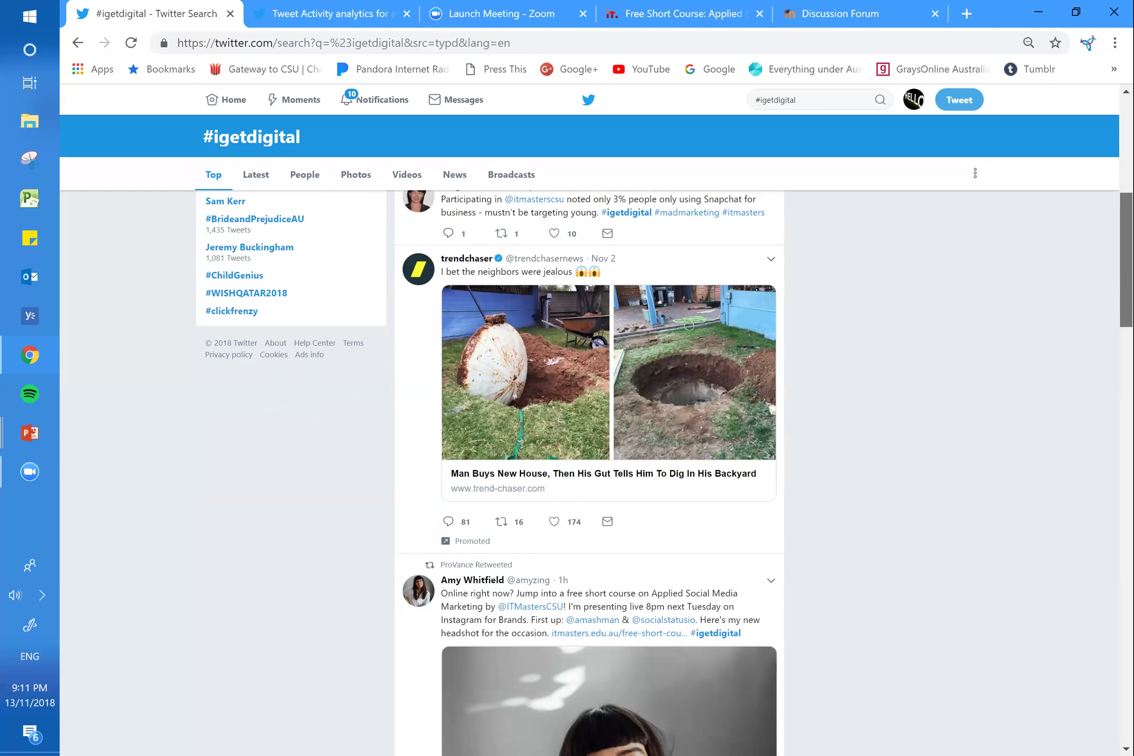
{"action": "scroll", "coordinate": [589, 468], "scroll_direction": "down", "scroll_amount": 1}
{"action": "scroll", "coordinate": [589, 468], "scroll_direction": "down", "scroll_amount": 2}
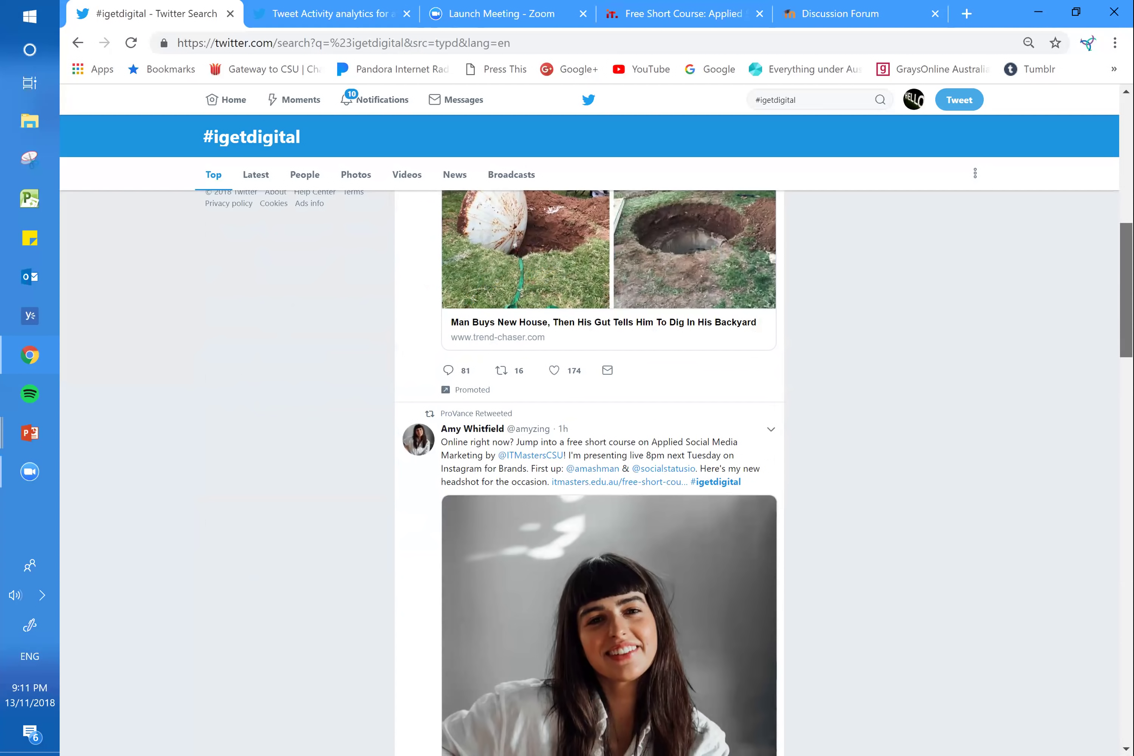
{"action": "scroll", "coordinate": [589, 468], "scroll_direction": "down", "scroll_amount": 5}
{"action": "scroll", "coordinate": [1108, 417], "scroll_direction": "down", "scroll_amount": 1}
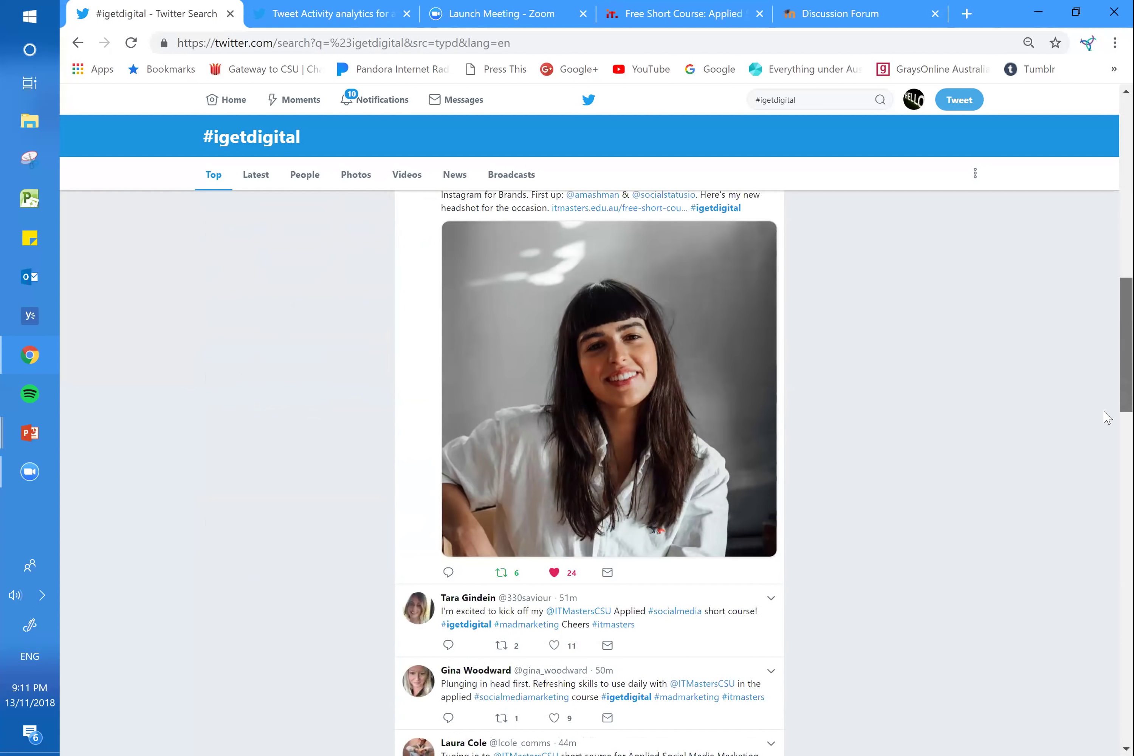
{"action": "scroll", "coordinate": [1108, 417], "scroll_direction": "down", "scroll_amount": 2}
{"action": "scroll", "coordinate": [1108, 417], "scroll_direction": "down", "scroll_amount": 7}
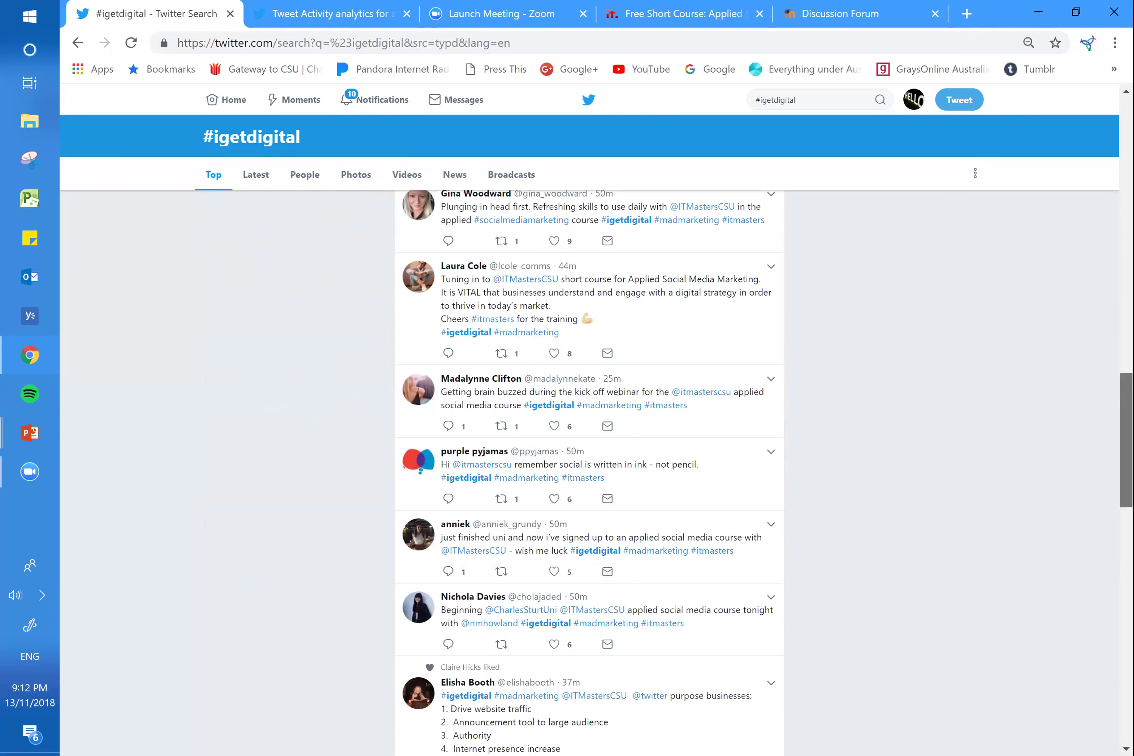
{"action": "scroll", "coordinate": [589, 473], "scroll_direction": "up", "scroll_amount": 3}
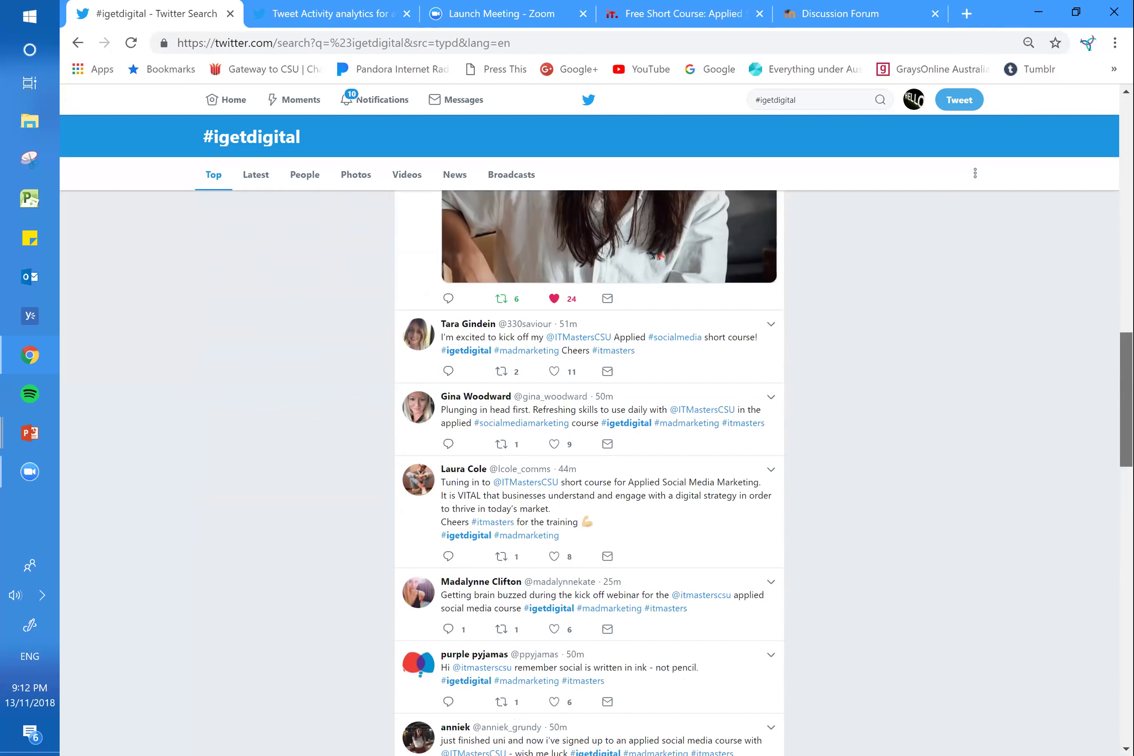
{"action": "scroll", "coordinate": [589, 473], "scroll_direction": "up", "scroll_amount": 15}
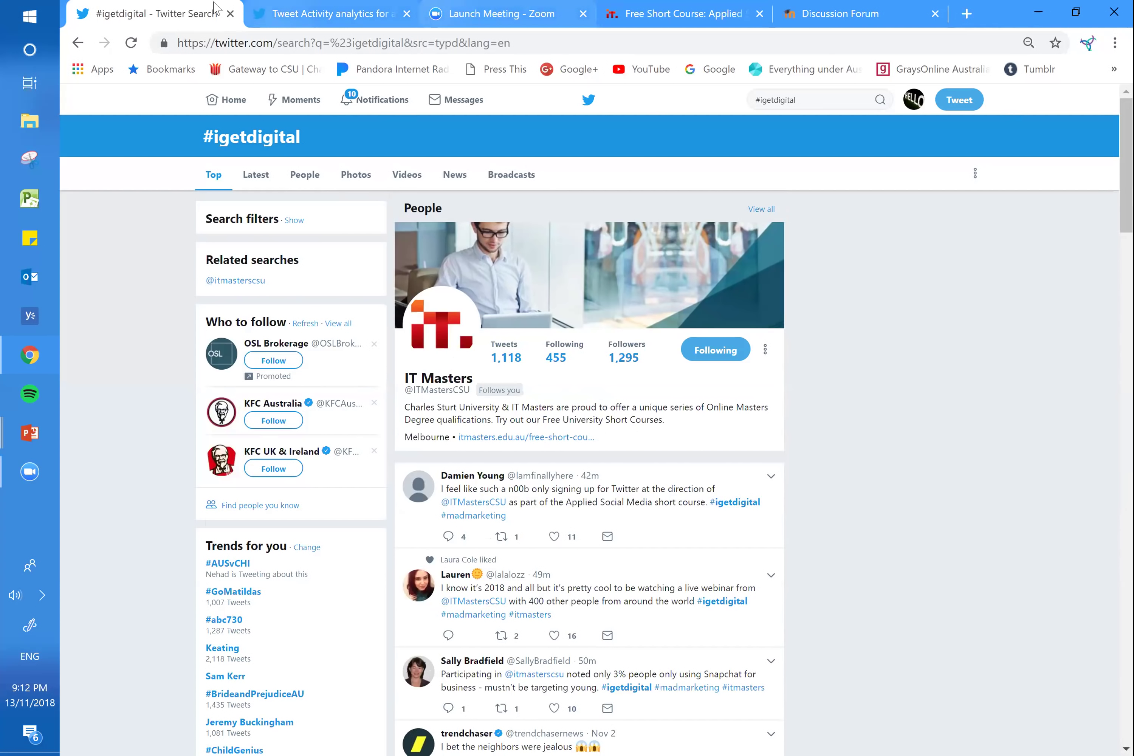
Open the Tweet Activity analytics page and examine the impressions, engagements and engagement rates of the top tweets
{"action": "left_click", "coordinate": [322, 25]}
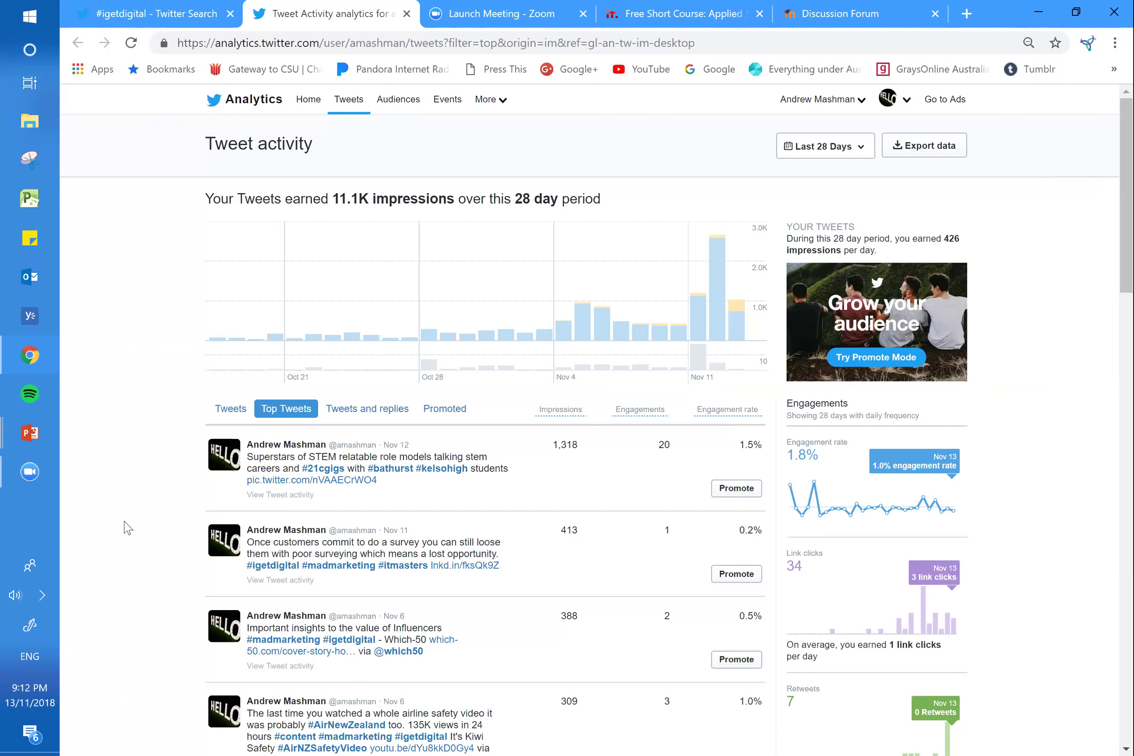
{"action": "scroll", "coordinate": [128, 528], "scroll_direction": "down", "scroll_amount": 3}
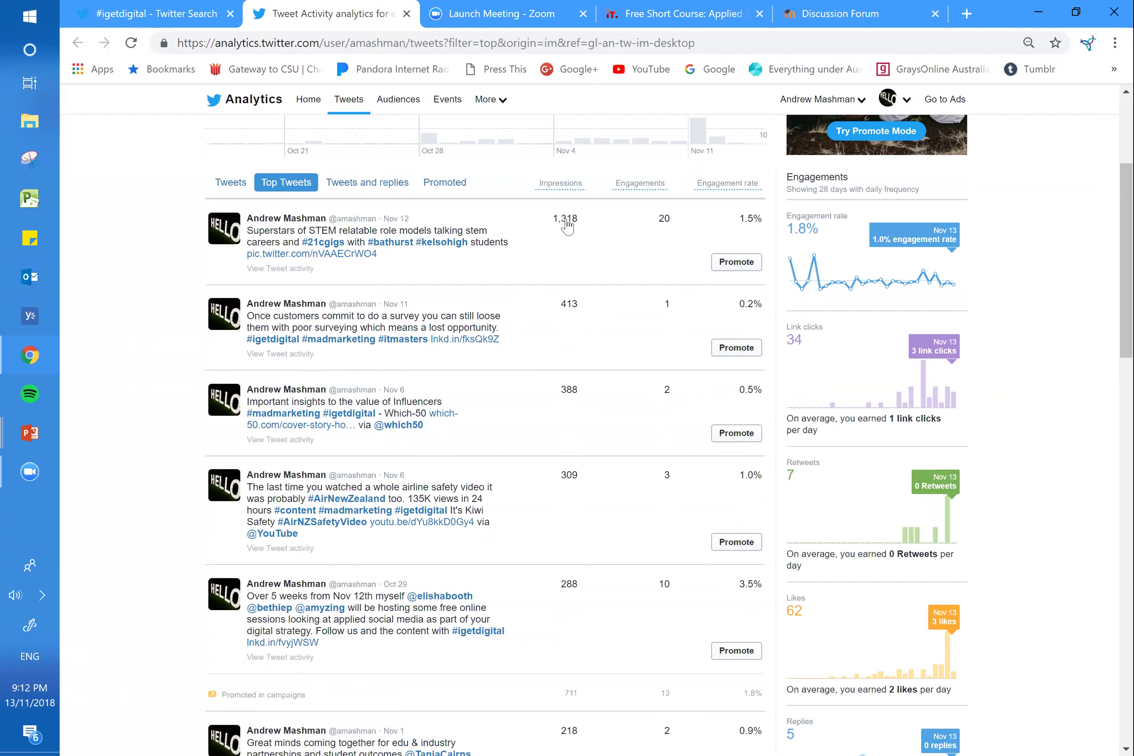
{"action": "scroll", "coordinate": [615, 212], "scroll_direction": "down", "scroll_amount": 1}
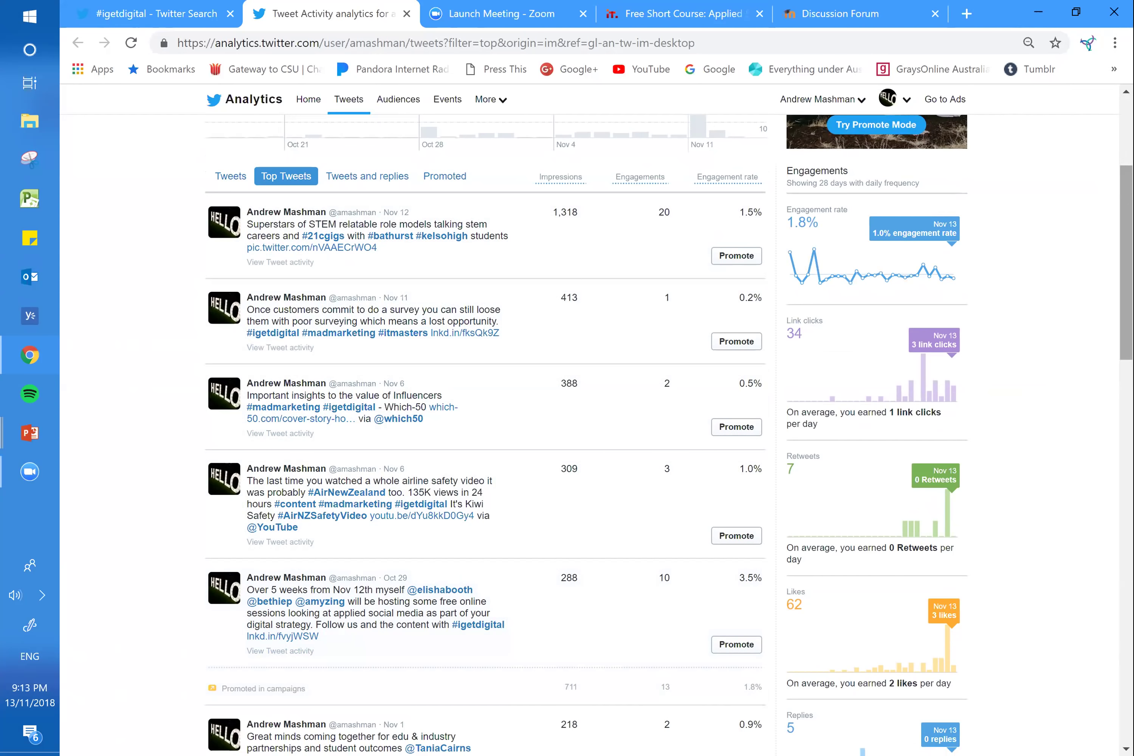
{"action": "scroll", "coordinate": [669, 434], "scroll_direction": "down", "scroll_amount": 2}
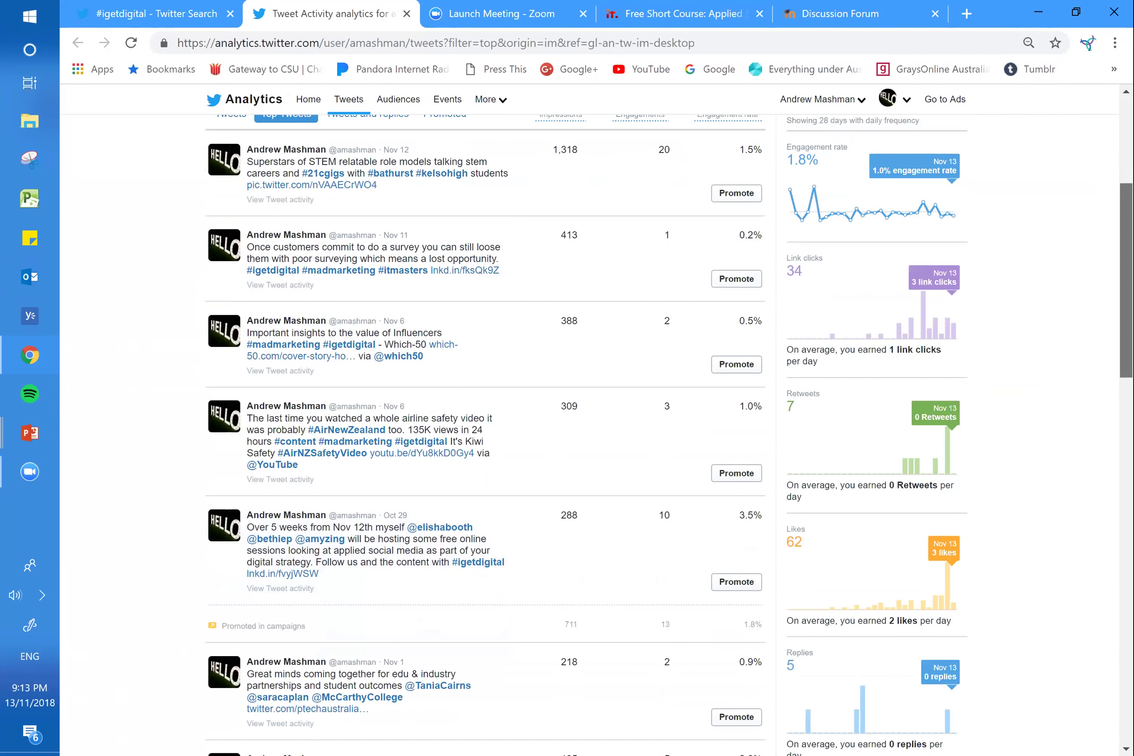
{"action": "scroll", "coordinate": [669, 434], "scroll_direction": "down", "scroll_amount": 2}
{"action": "scroll", "coordinate": [669, 434], "scroll_direction": "down", "scroll_amount": 3}
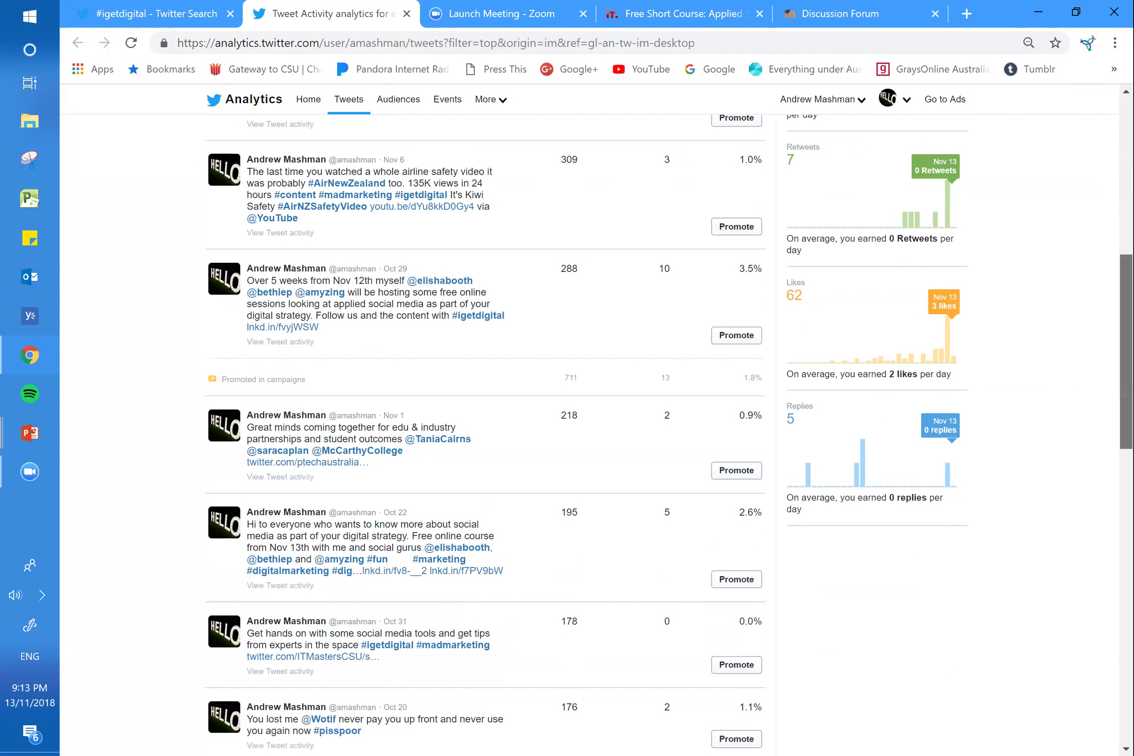
{"action": "scroll", "coordinate": [700, 465], "scroll_direction": "down", "scroll_amount": 3}
{"action": "scroll", "coordinate": [440, 444], "scroll_direction": "down", "scroll_amount": 4}
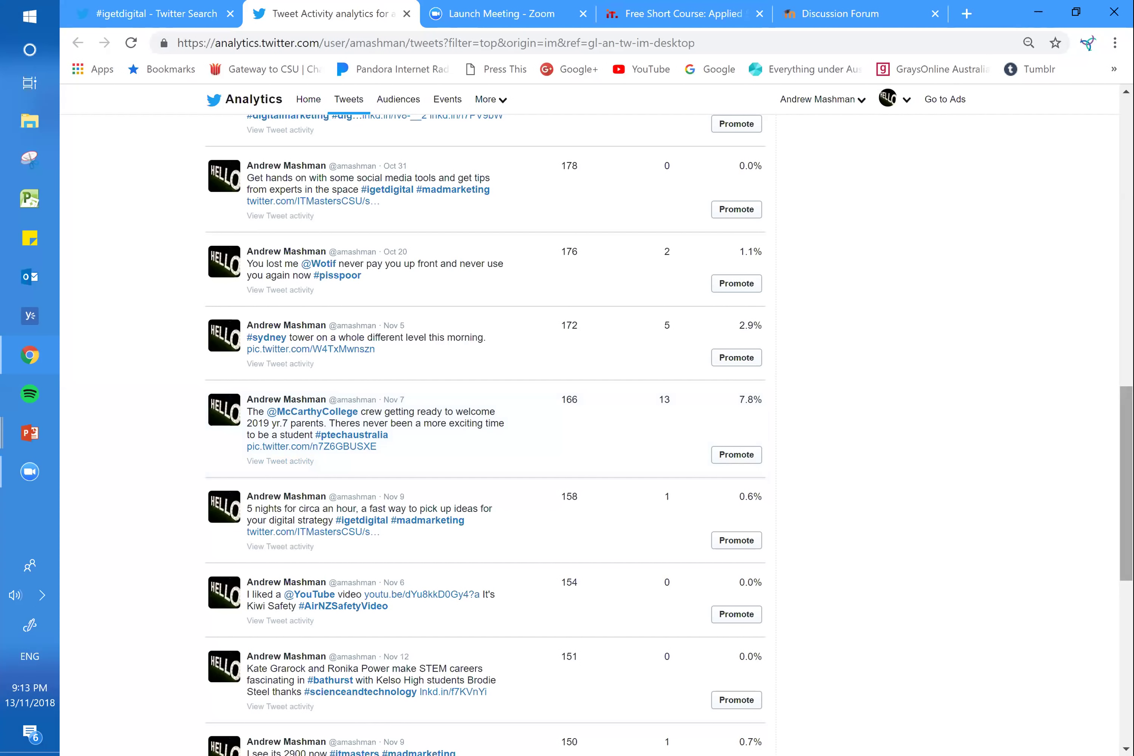
{"action": "scroll", "coordinate": [485, 434], "scroll_direction": "down", "scroll_amount": 5}
{"action": "scroll", "coordinate": [485, 434], "scroll_direction": "down", "scroll_amount": 1}
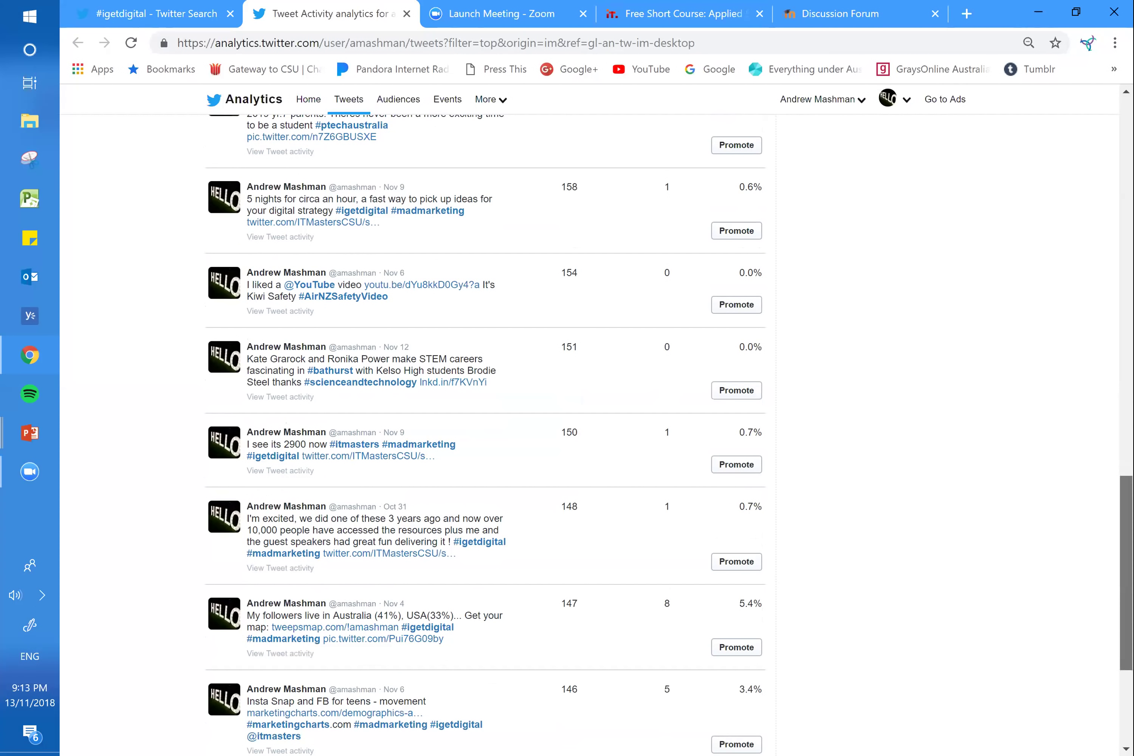
{"action": "scroll", "coordinate": [607, 198], "scroll_direction": "up", "scroll_amount": 15}
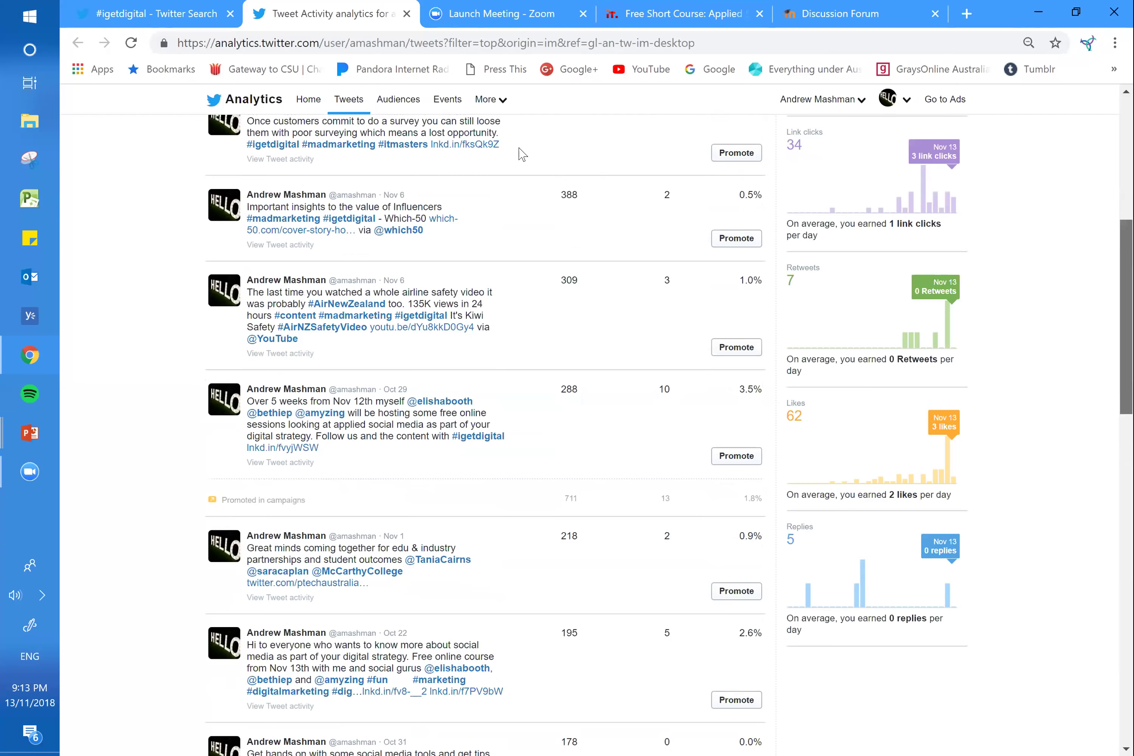
{"action": "scroll", "coordinate": [520, 153], "scroll_direction": "up", "scroll_amount": 8}
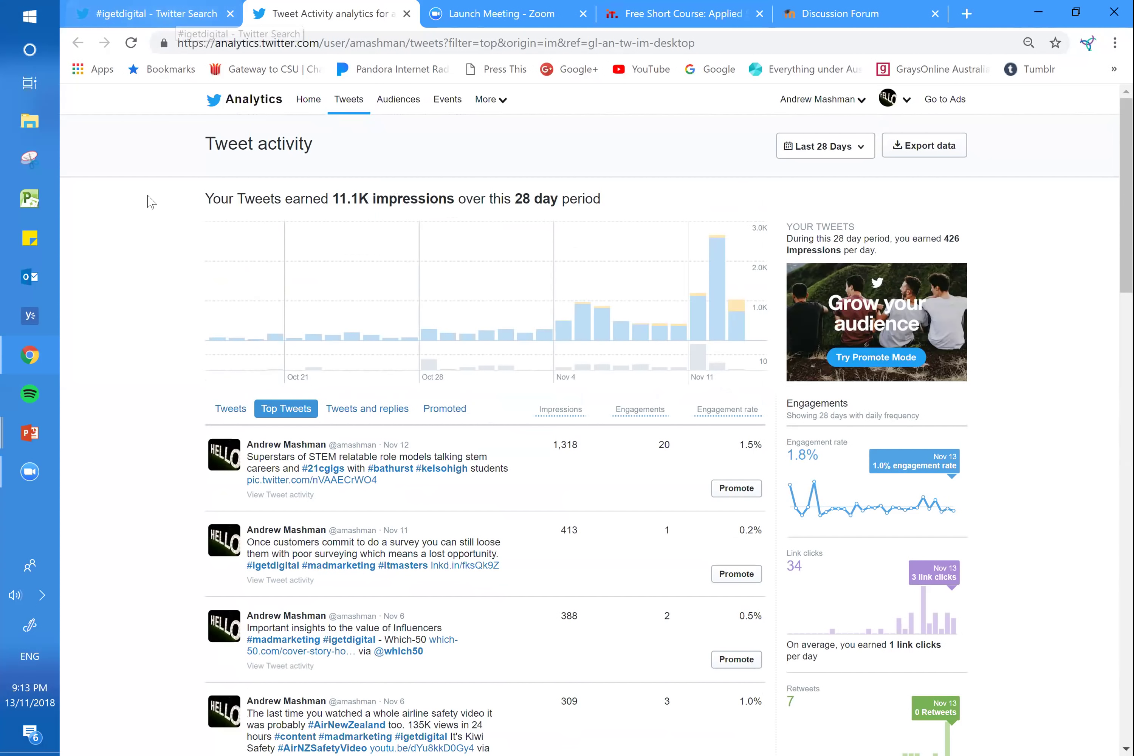
Switch to the PowerPoint slide show and advance from the Twitter tour slide to the guest speaker's introduction slide
{"action": "mouse_move", "coordinate": [31, 439]}
{"action": "key", "text": "alt+Tab"}
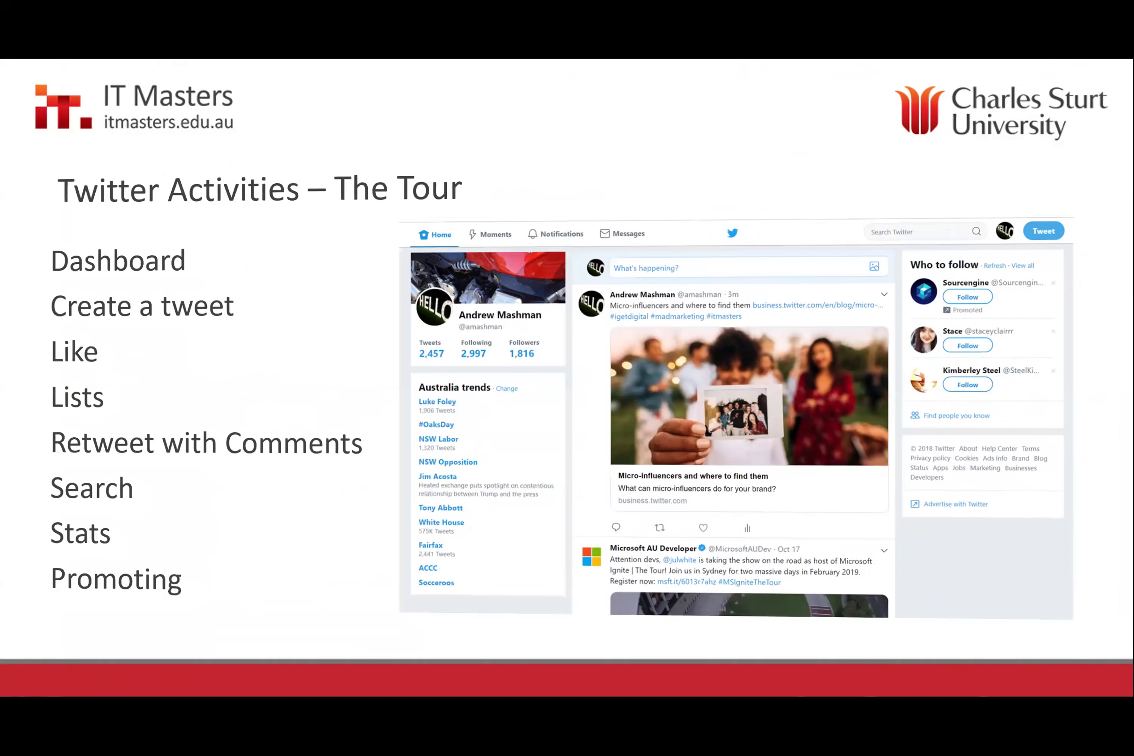
{"action": "key", "text": "Right"}
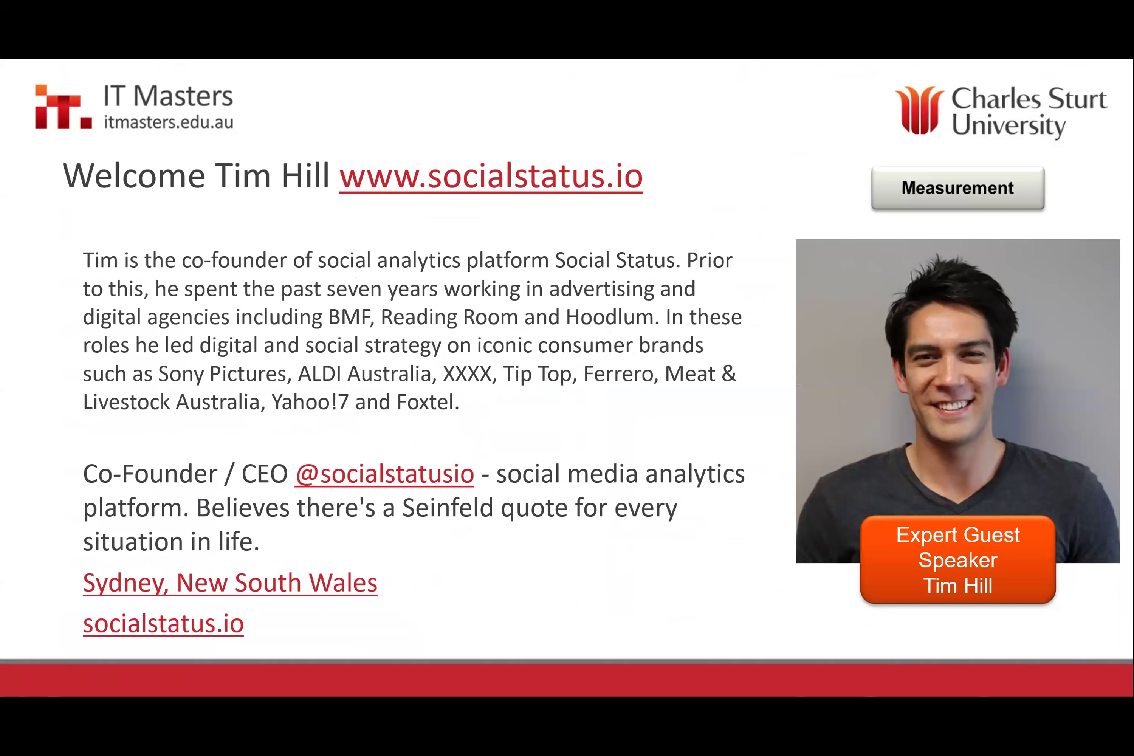
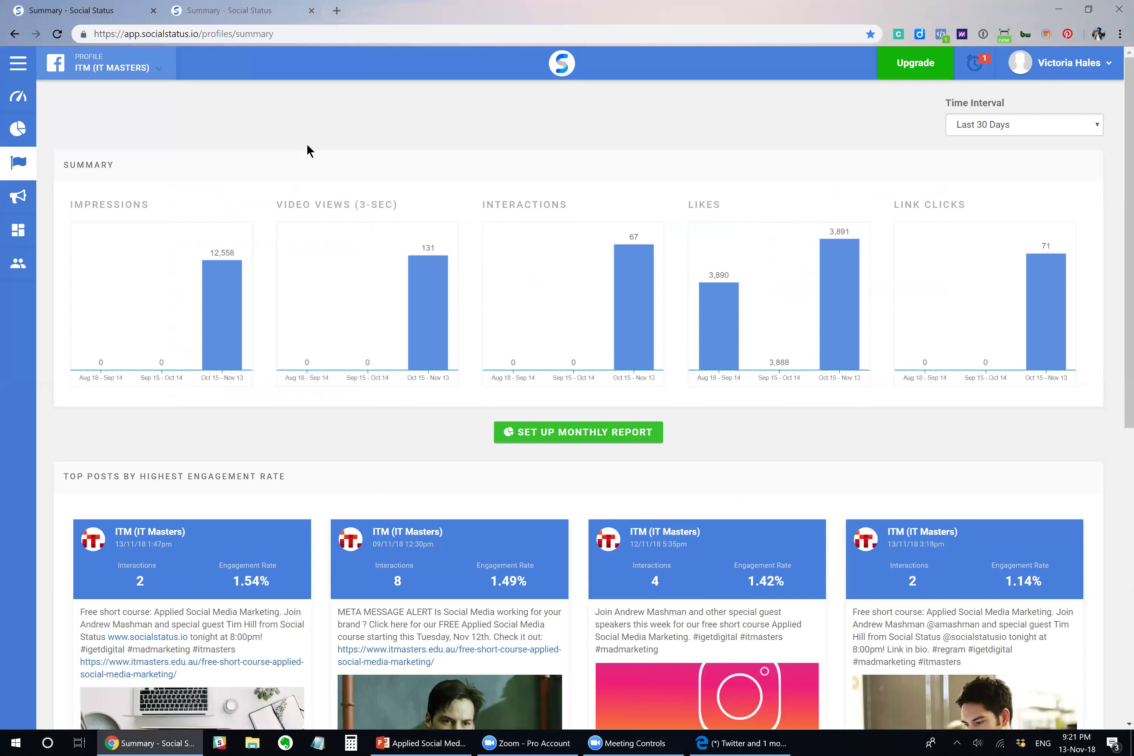
Open the content feed of the ITM (IT Masters) Facebook profile in Social Status and examine each post's interactions and engagement rate
{"action": "mouse_move", "coordinate": [25, 173]}
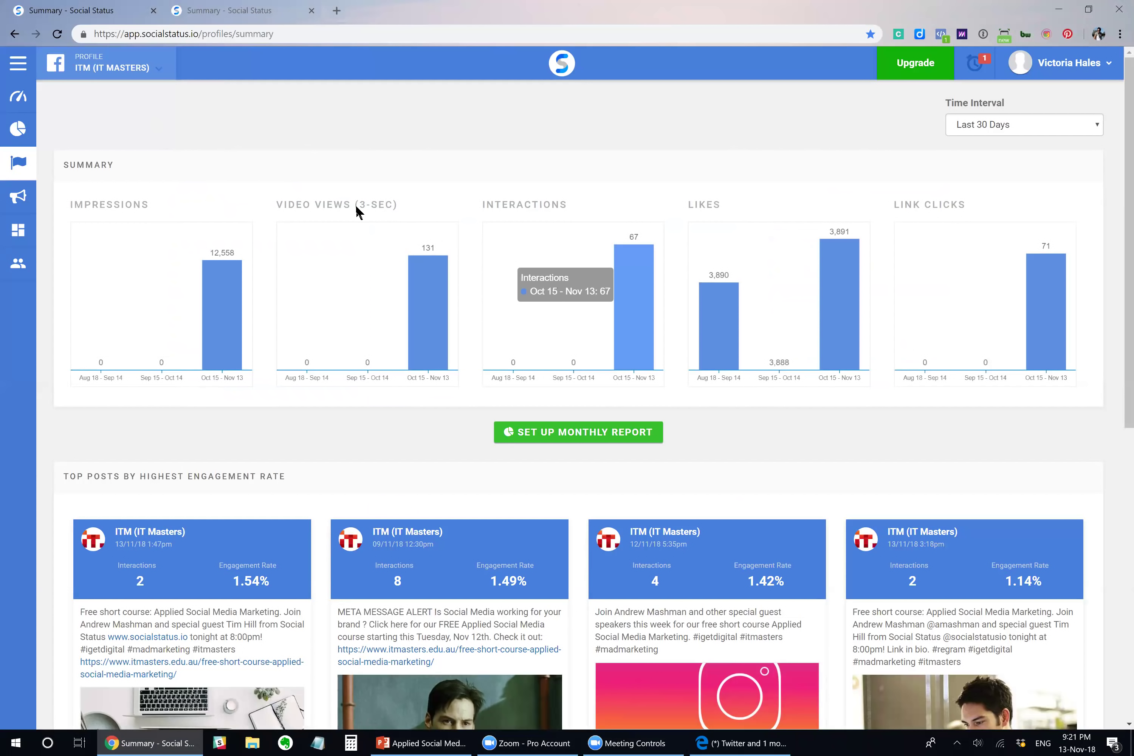
{"action": "left_click", "coordinate": [94, 193]}
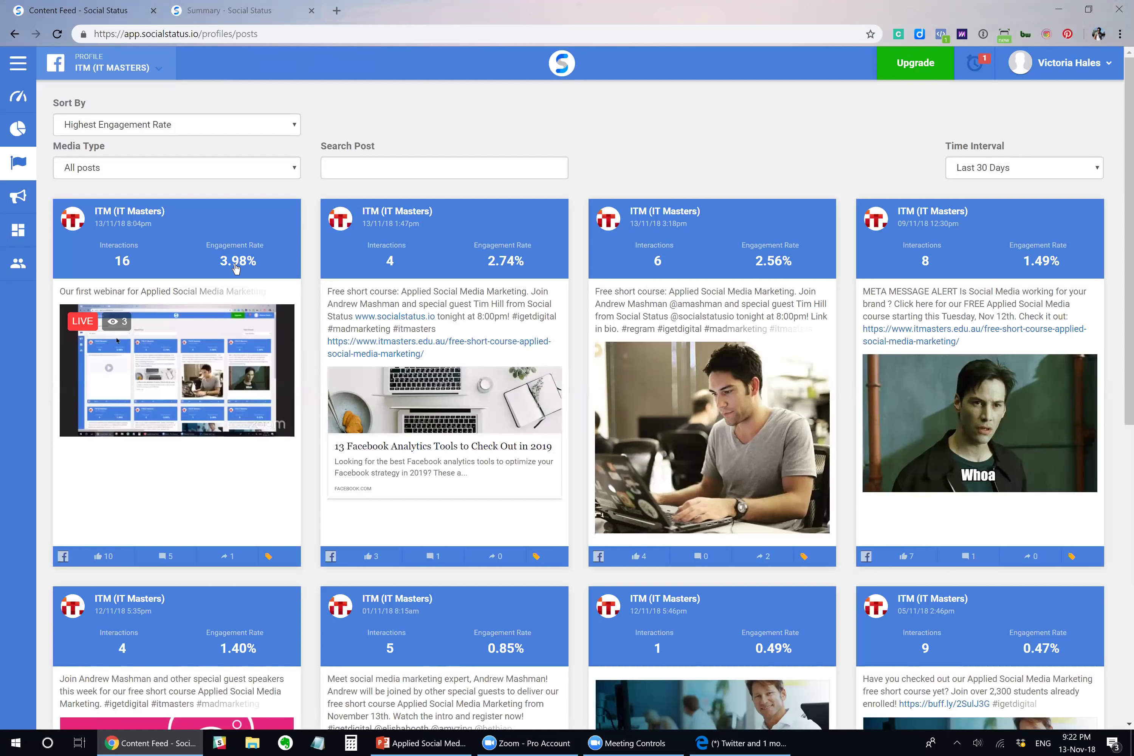
{"action": "mouse_move", "coordinate": [236, 268]}
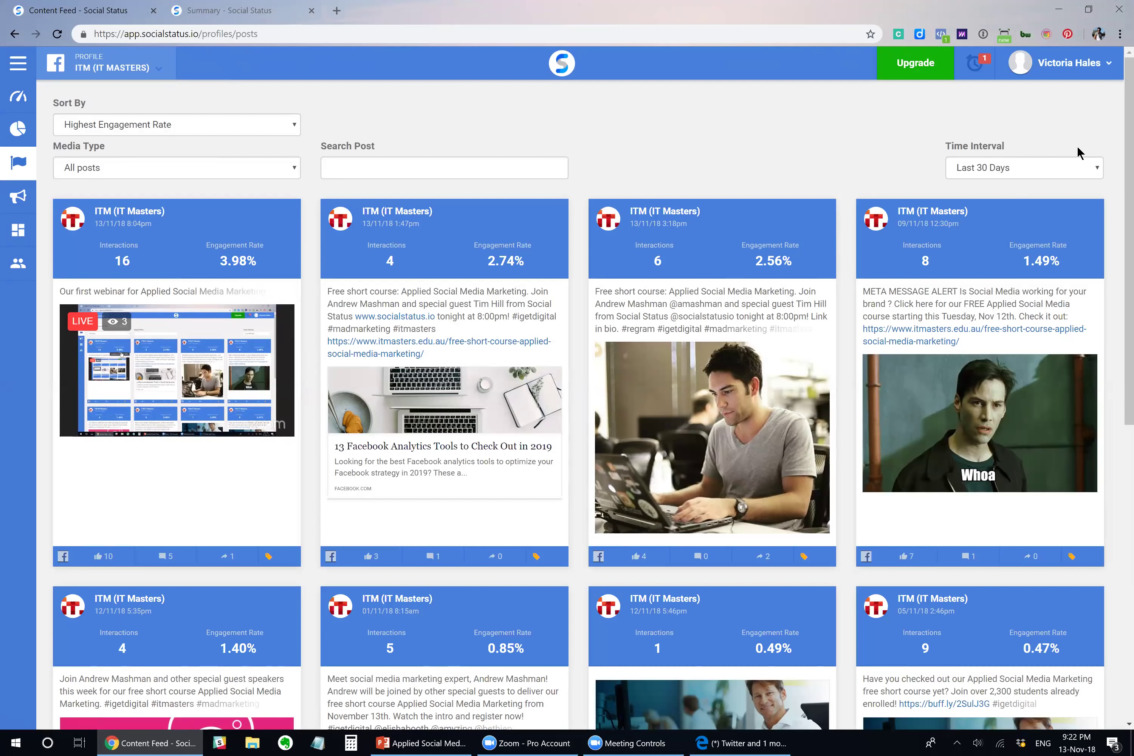
{"action": "scroll", "coordinate": [593, 394], "scroll_direction": "down", "scroll_amount": 1}
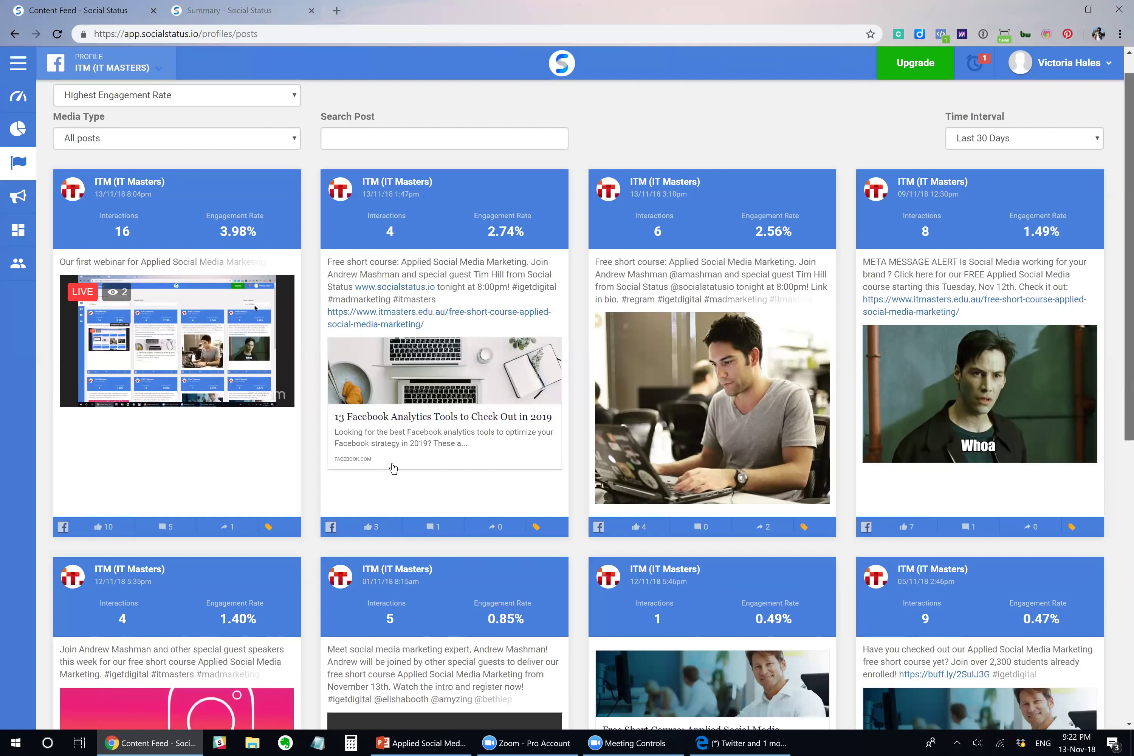
{"action": "scroll", "coordinate": [495, 468], "scroll_direction": "down", "scroll_amount": 1}
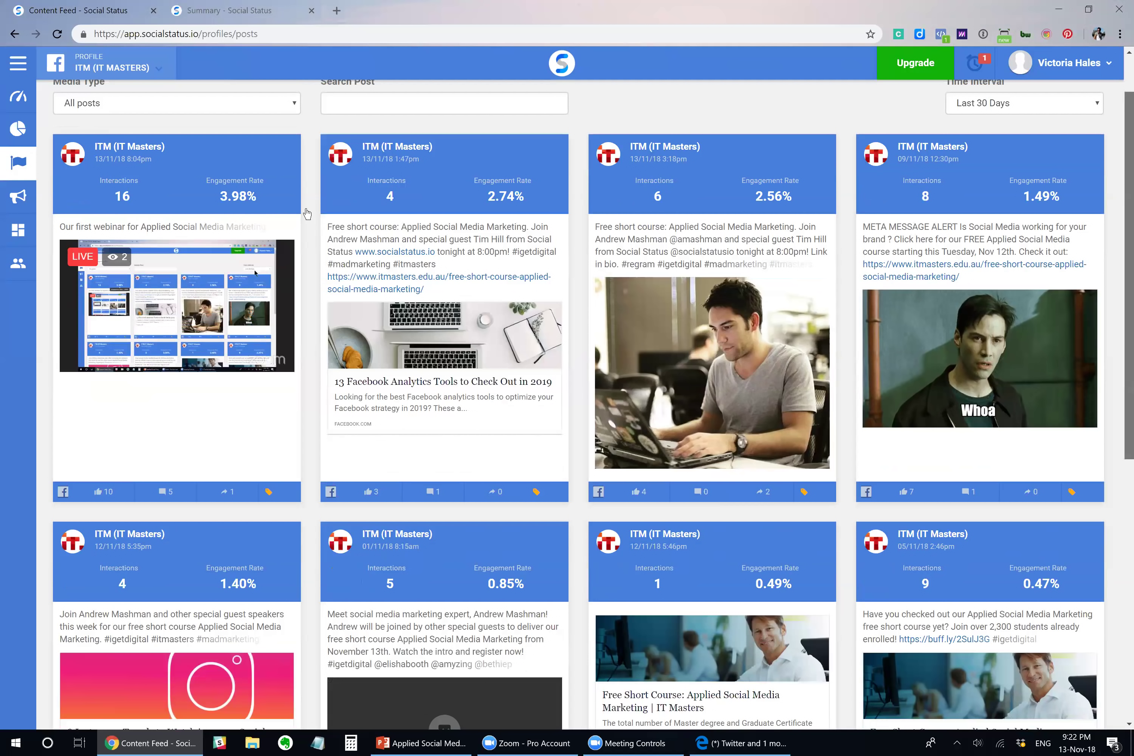
Sort the profile's content feed by Most Shares to examine the top posts, and restore sorting by Highest Engagement Rate
{"action": "scroll", "coordinate": [305, 210], "scroll_direction": "down", "scroll_amount": 3}
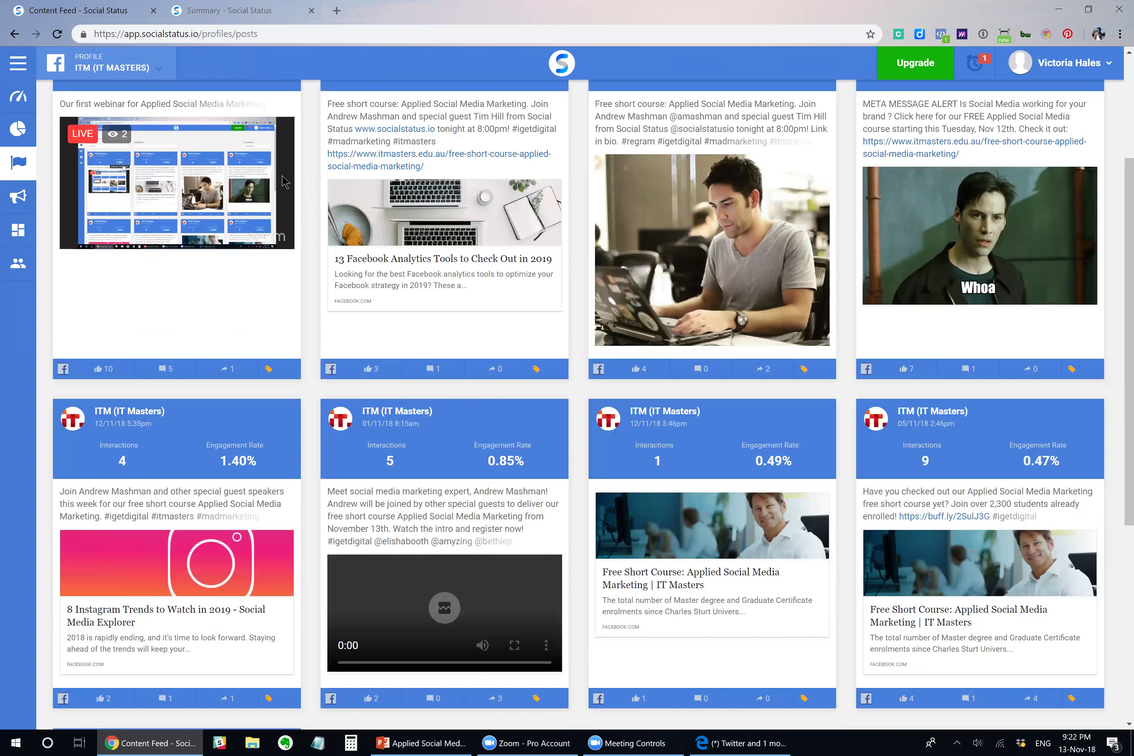
{"action": "scroll", "coordinate": [280, 128], "scroll_direction": "up", "scroll_amount": 4}
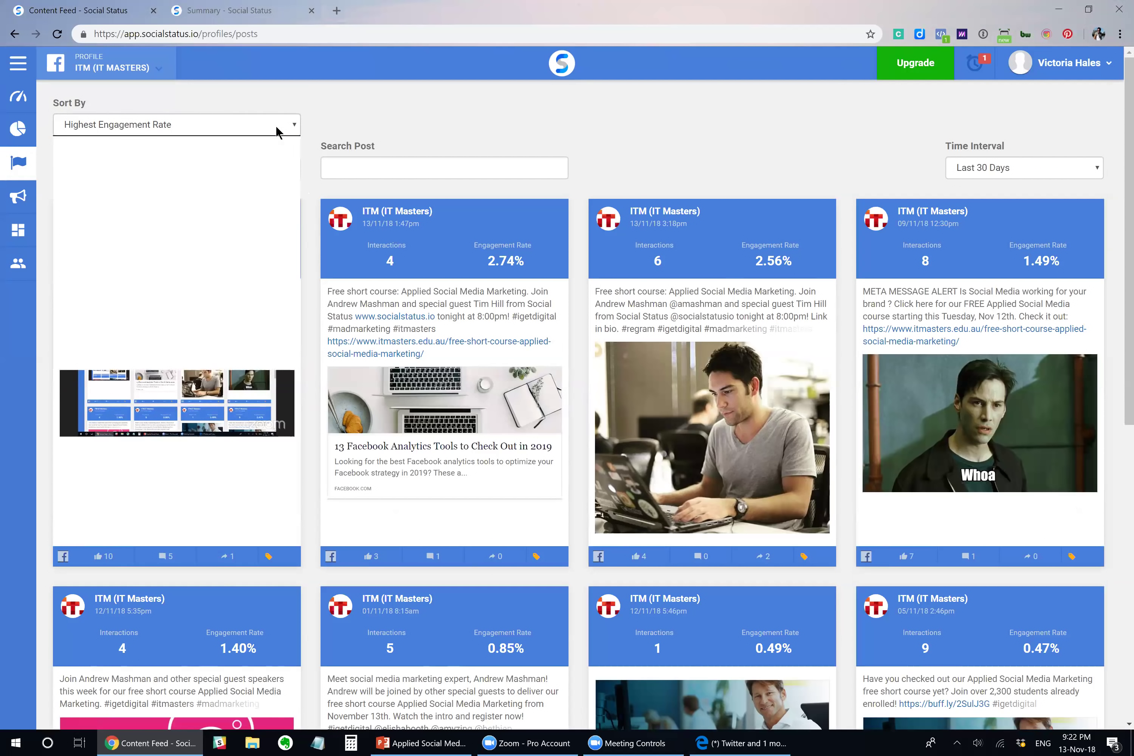
{"action": "left_click", "coordinate": [275, 251]}
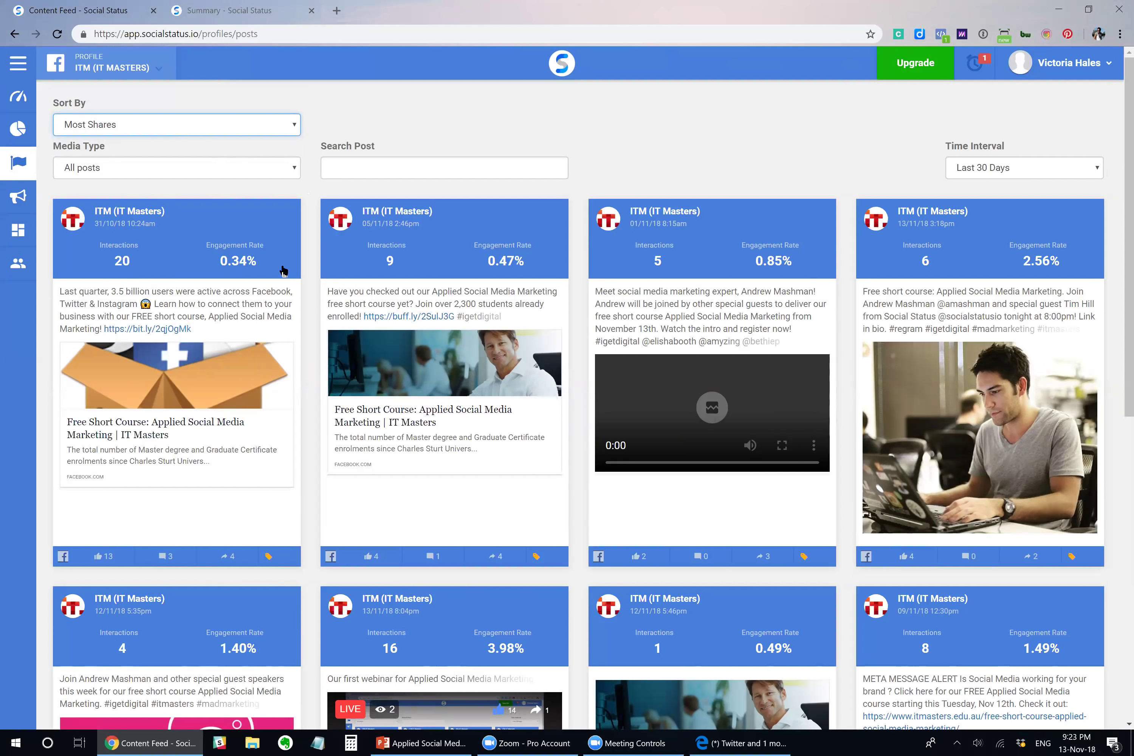
{"action": "left_click", "coordinate": [262, 130]}
{"action": "left_click", "coordinate": [261, 146]}
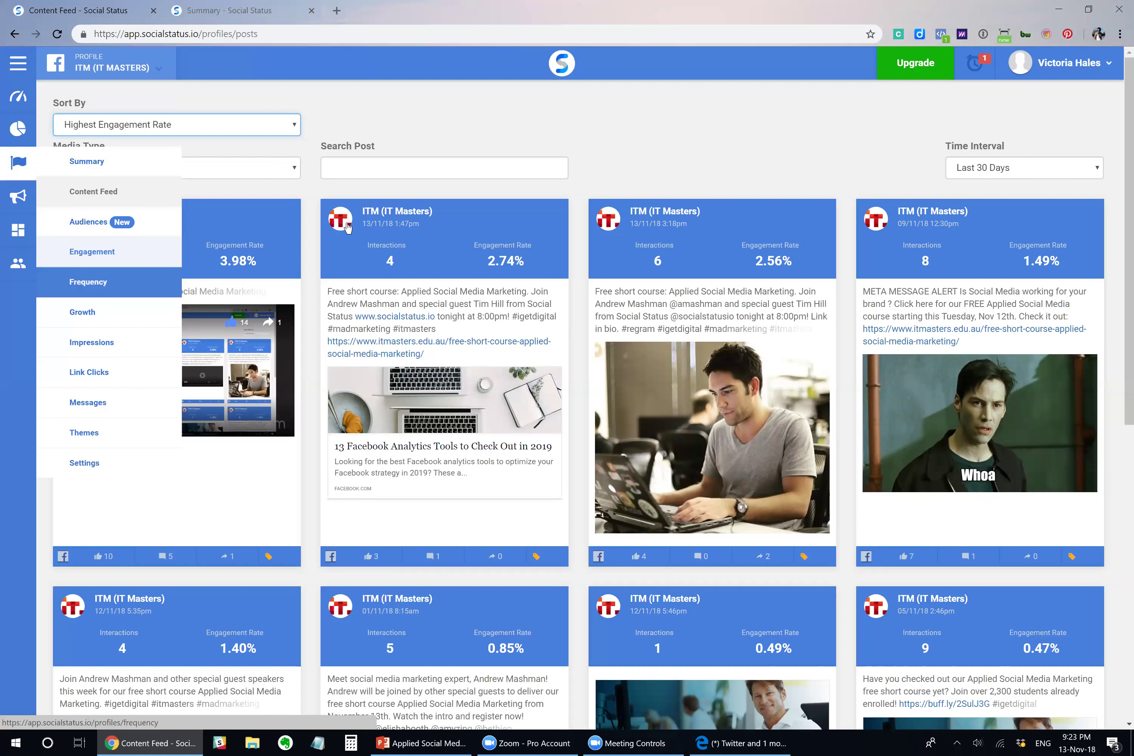
Open the profile Impressions report and examine impressions and reach for IT Masters' Facebook, Twitter and Instagram profiles in turn
{"action": "left_click", "coordinate": [88, 339]}
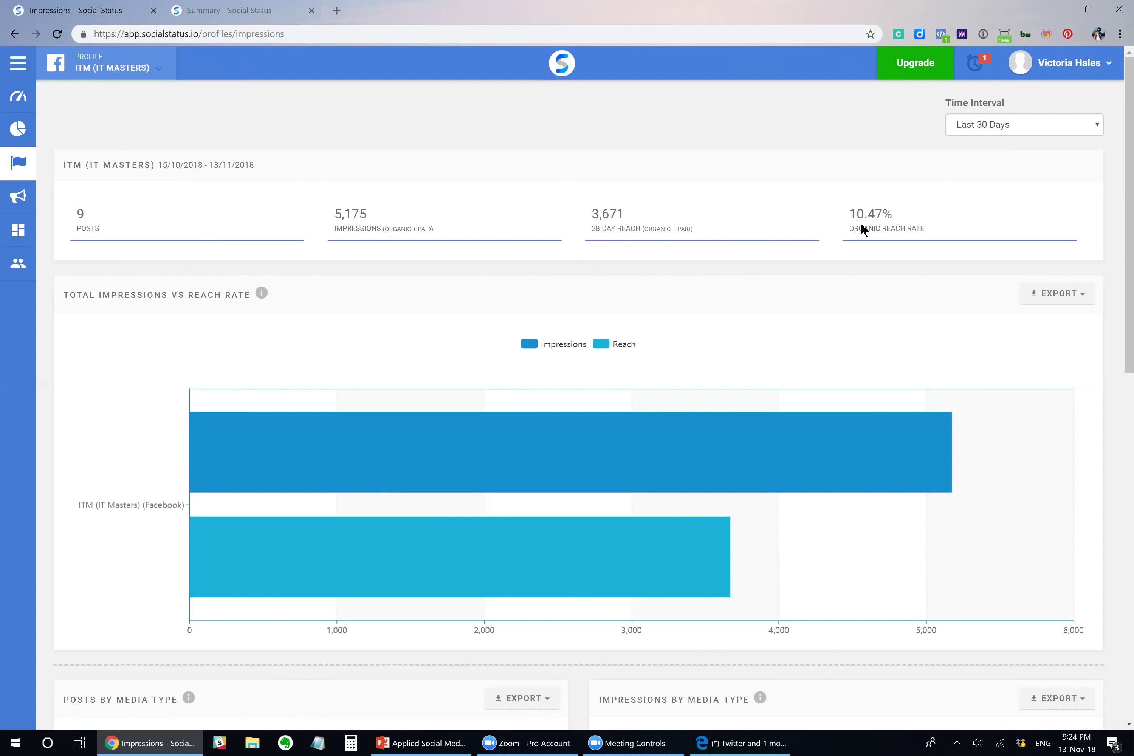
{"action": "left_click", "coordinate": [138, 65]}
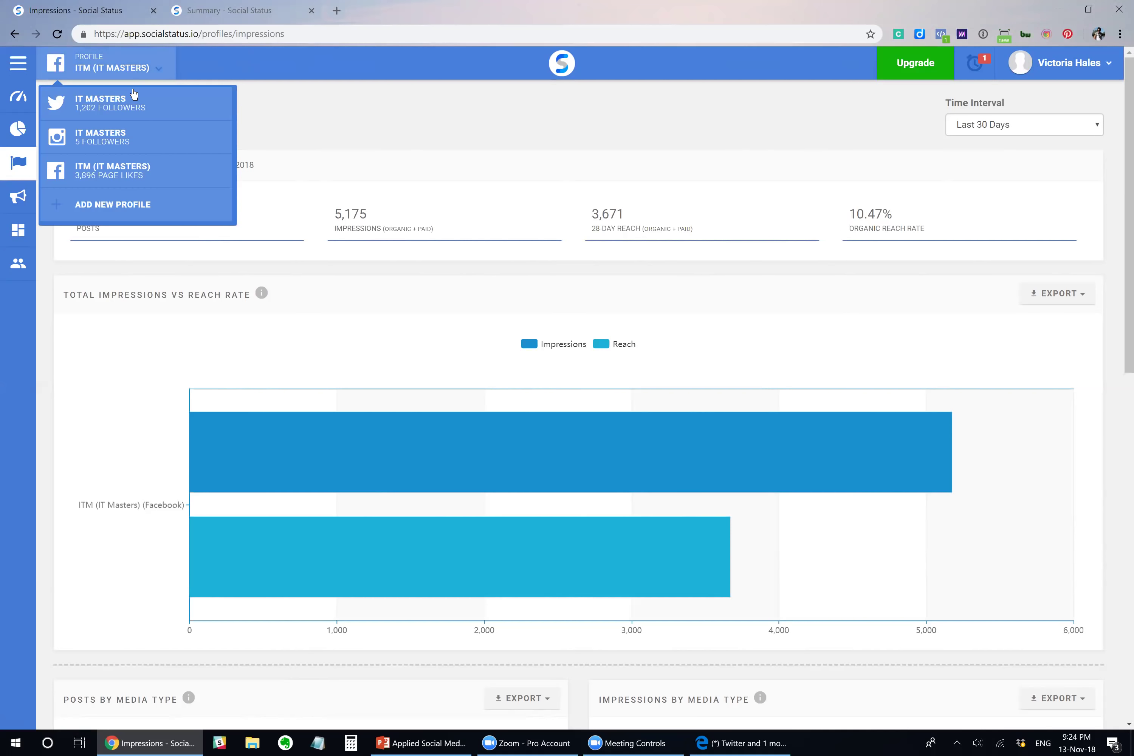
{"action": "left_click", "coordinate": [95, 110]}
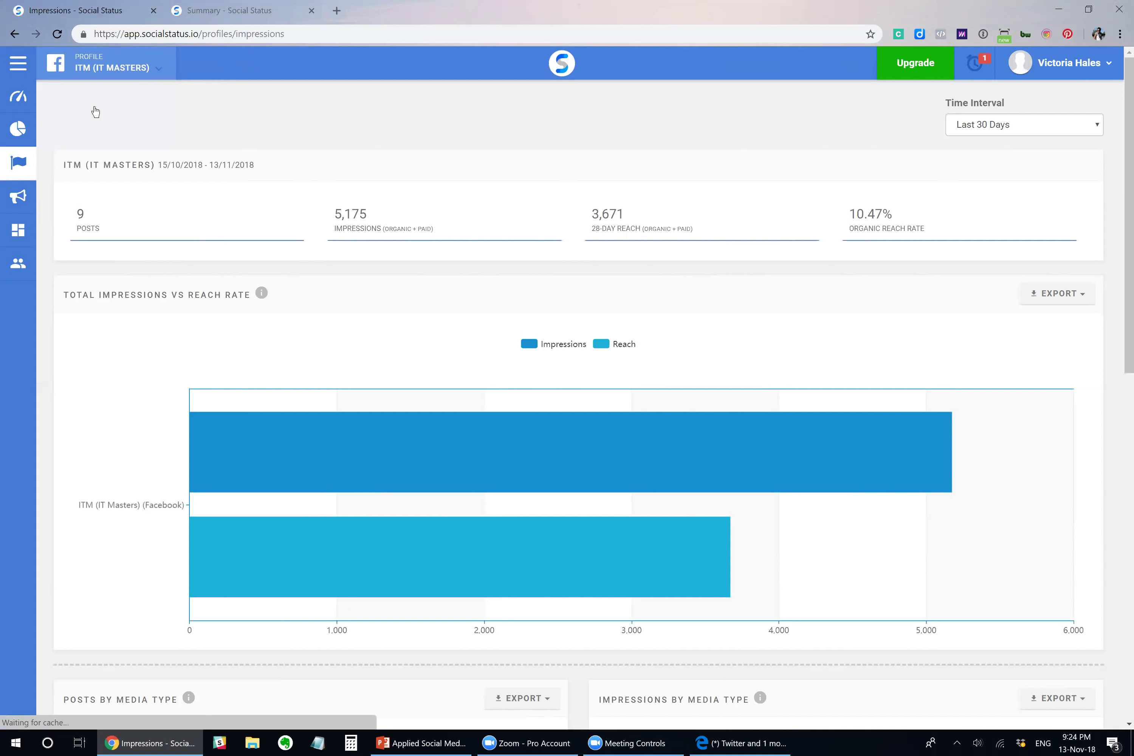
{"action": "left_click", "coordinate": [104, 73]}
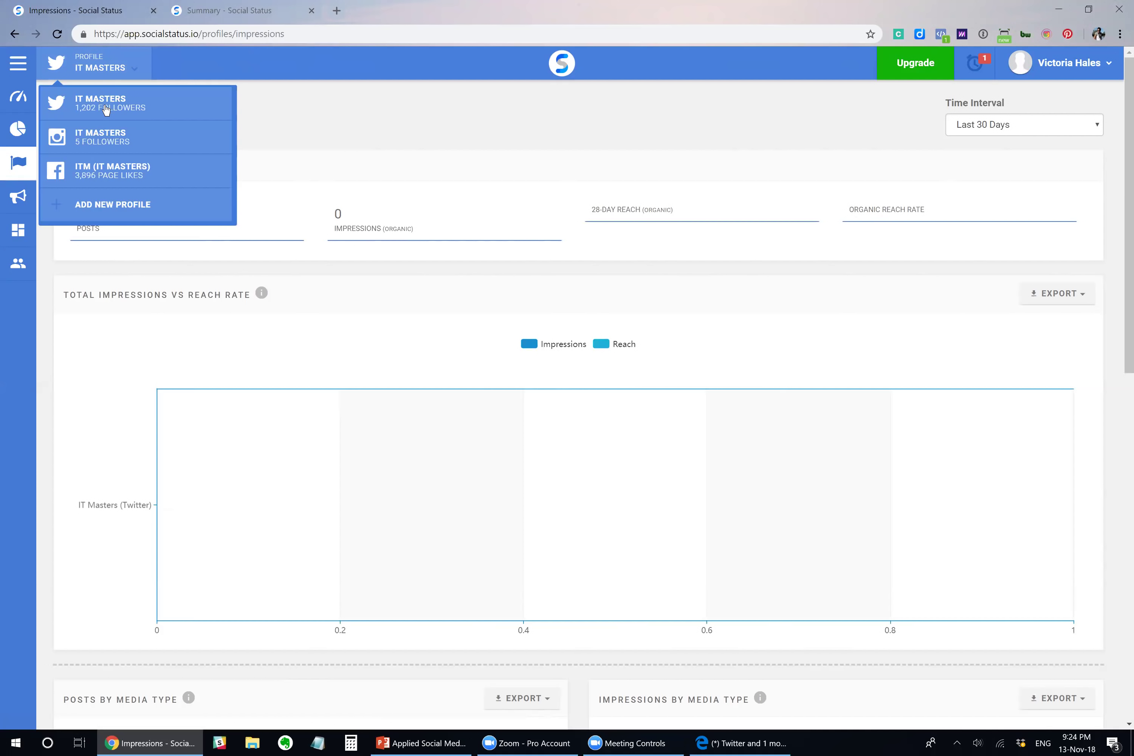
{"action": "left_click", "coordinate": [110, 141]}
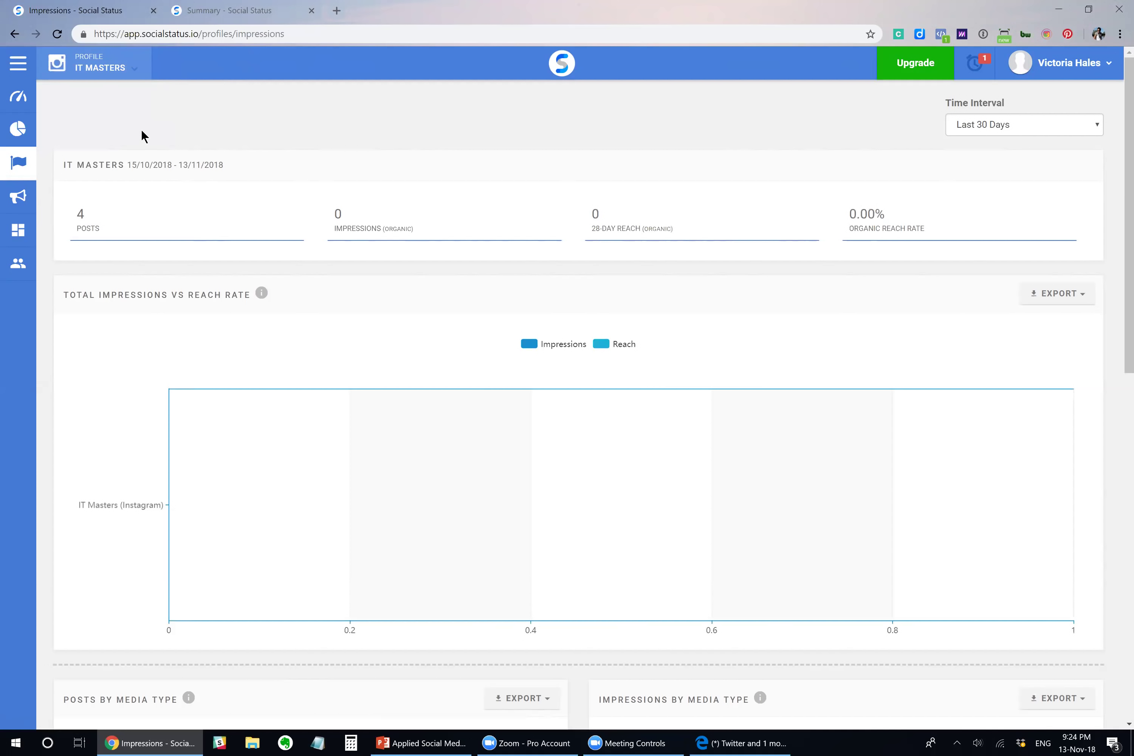
{"action": "left_click", "coordinate": [90, 78]}
{"action": "left_click", "coordinate": [277, 157]}
{"action": "scroll", "coordinate": [277, 156], "scroll_direction": "down", "scroll_amount": 1}
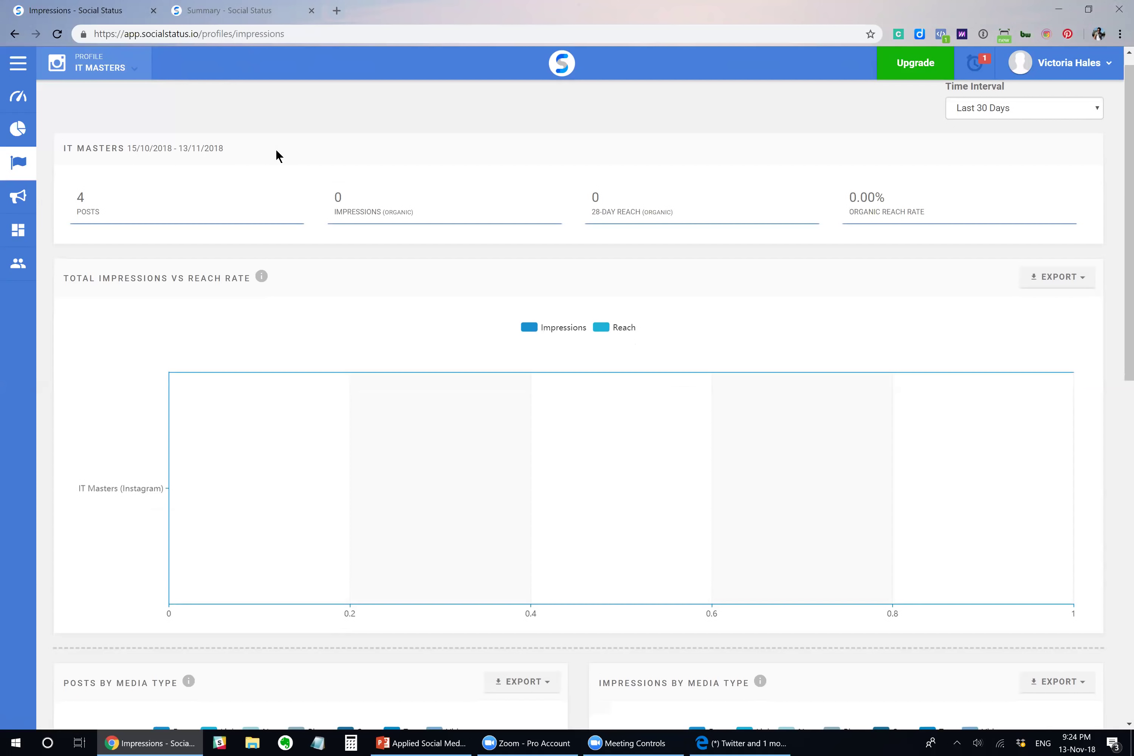
{"action": "scroll", "coordinate": [139, 225], "scroll_direction": "up", "scroll_amount": 1}
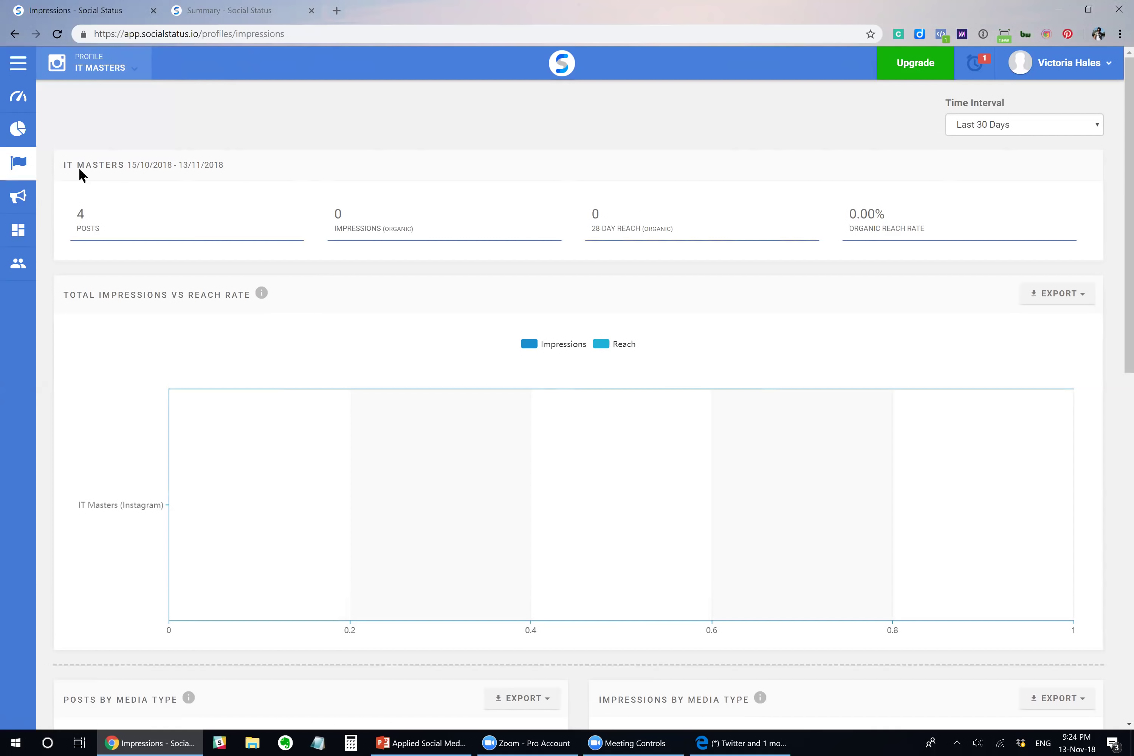
Open the Engagement report and examine interactions and engagement rate for IT Masters' Instagram profile and its Facebook profile
{"action": "mouse_move", "coordinate": [22, 168]}
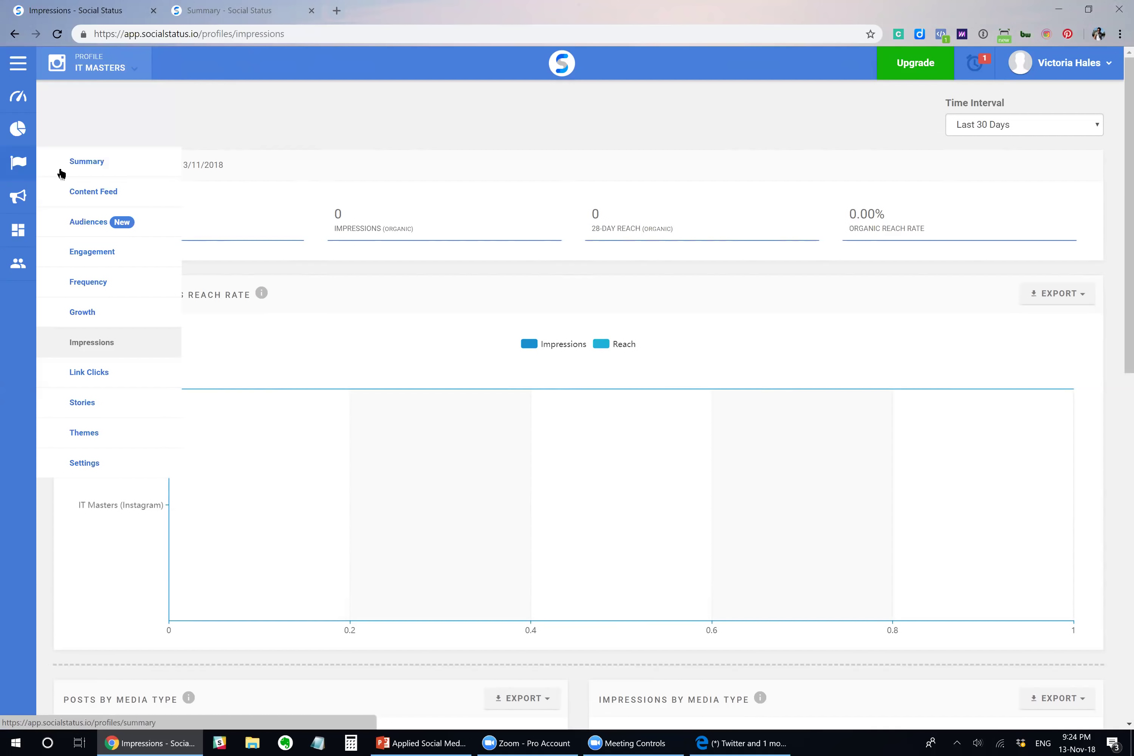
{"action": "left_click", "coordinate": [86, 253]}
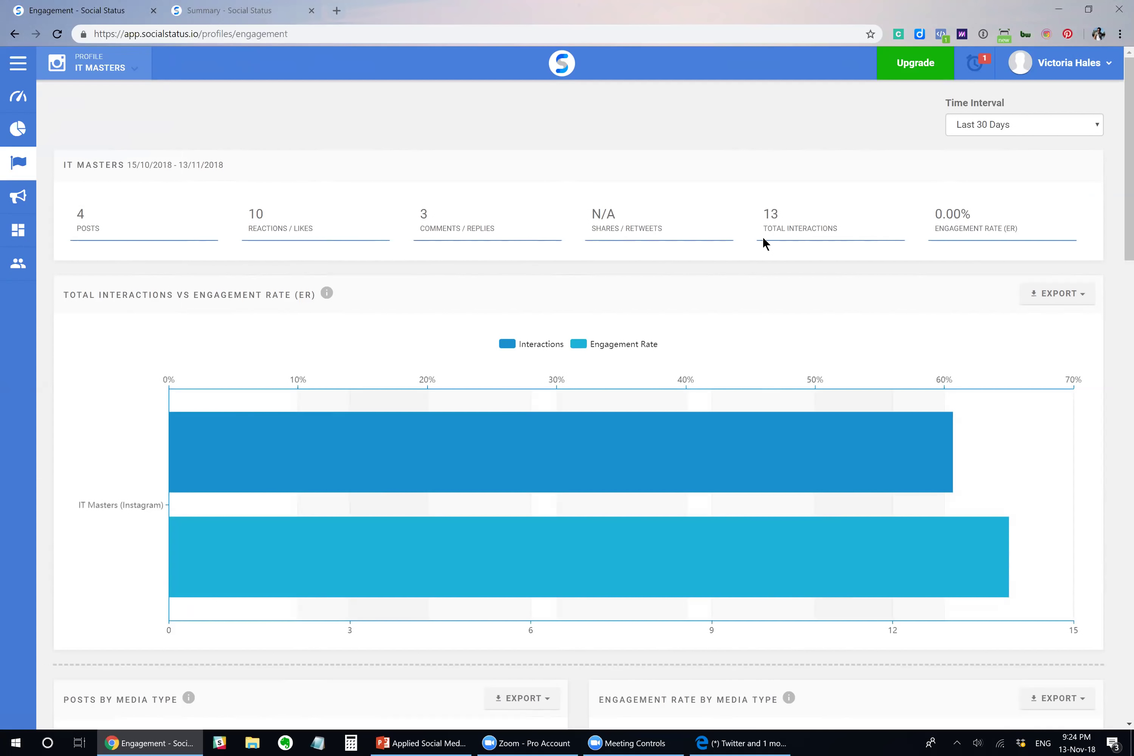
{"action": "scroll", "coordinate": [762, 236], "scroll_direction": "down", "scroll_amount": 5}
{"action": "scroll", "coordinate": [268, 211], "scroll_direction": "up", "scroll_amount": 5}
{"action": "left_click", "coordinate": [103, 69]}
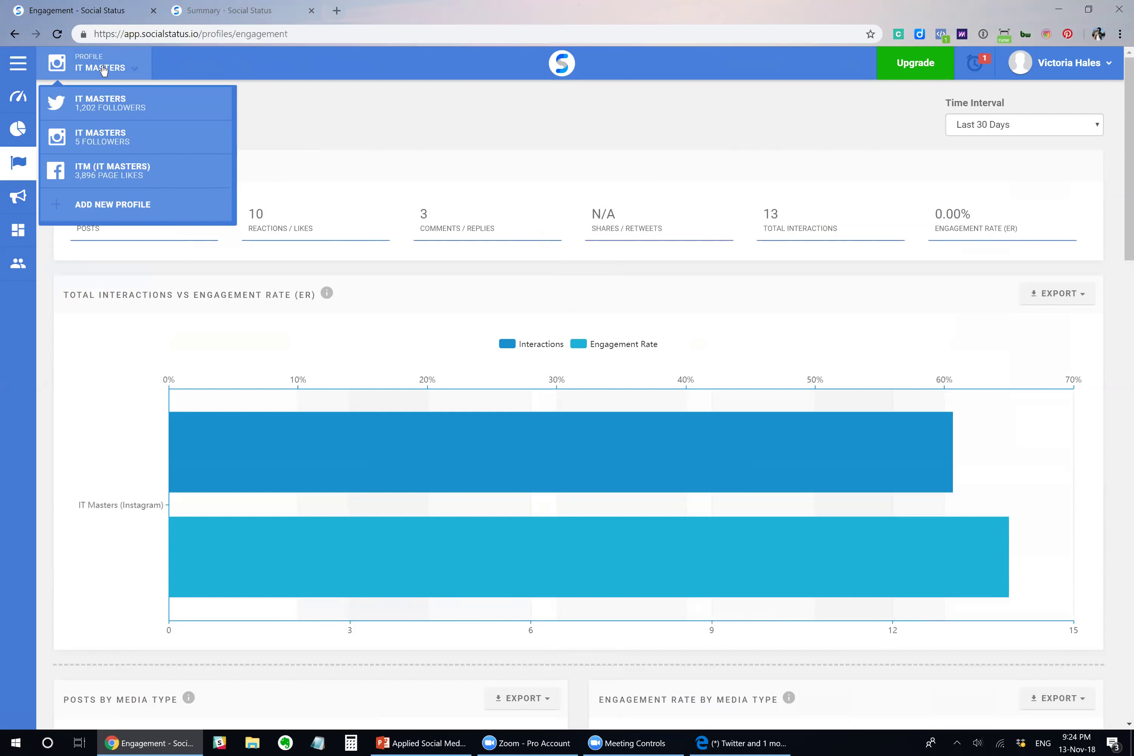
{"action": "left_click", "coordinate": [94, 165]}
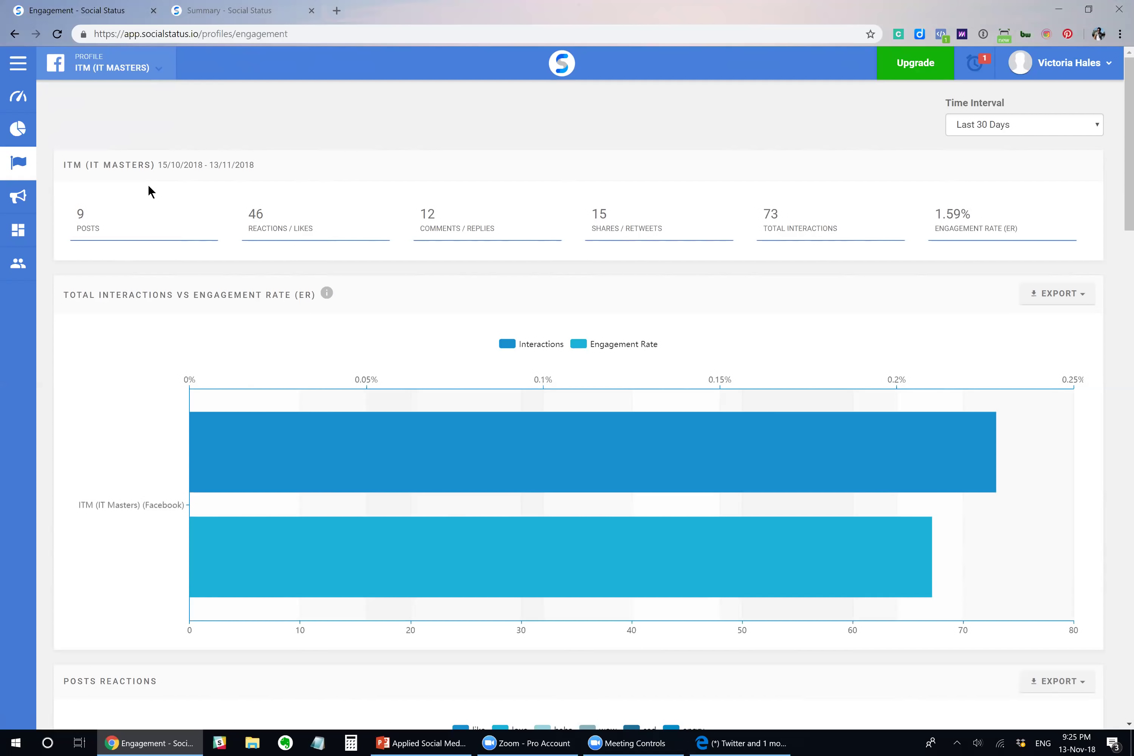
Open the ad account summary to examine the link click metrics, and view the individual ads behind them
{"action": "mouse_move", "coordinate": [18, 198]}
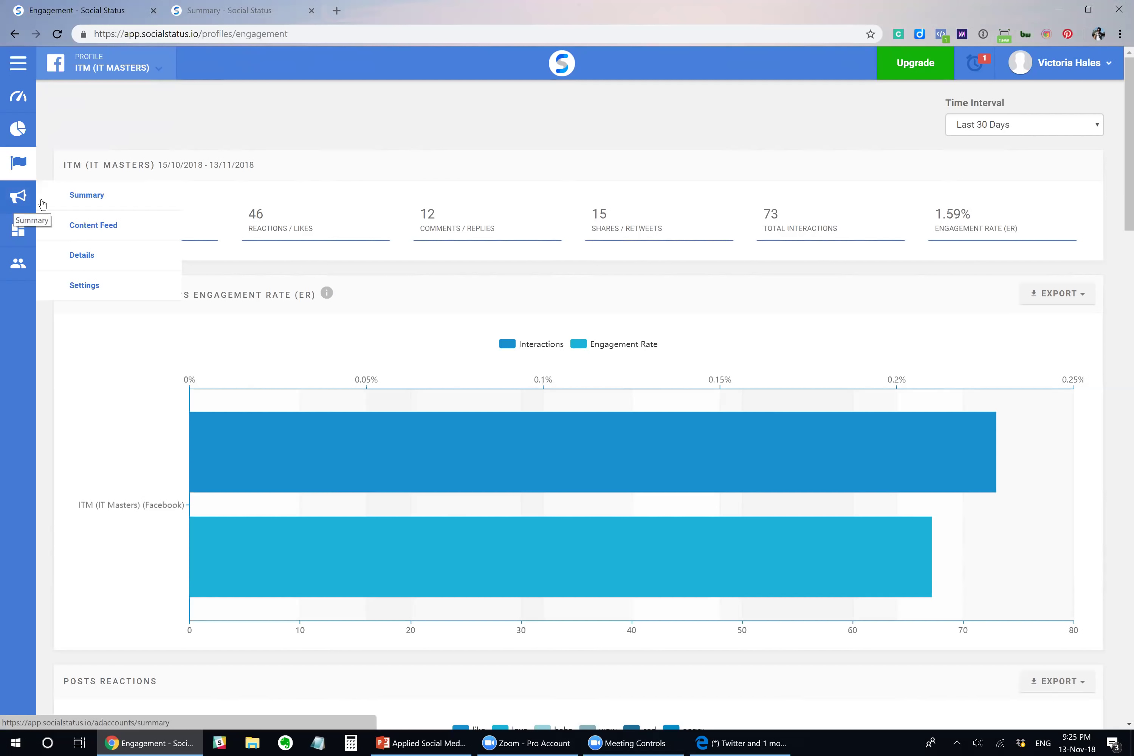
{"action": "left_click", "coordinate": [62, 204]}
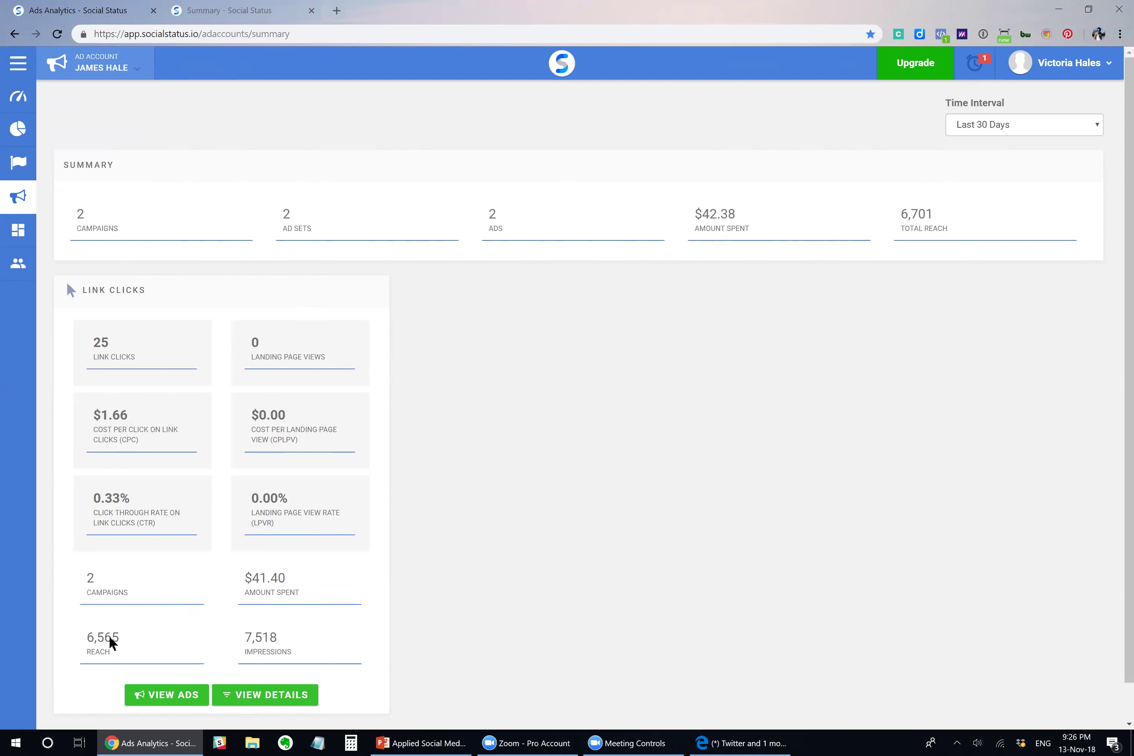
{"action": "left_click", "coordinate": [197, 688]}
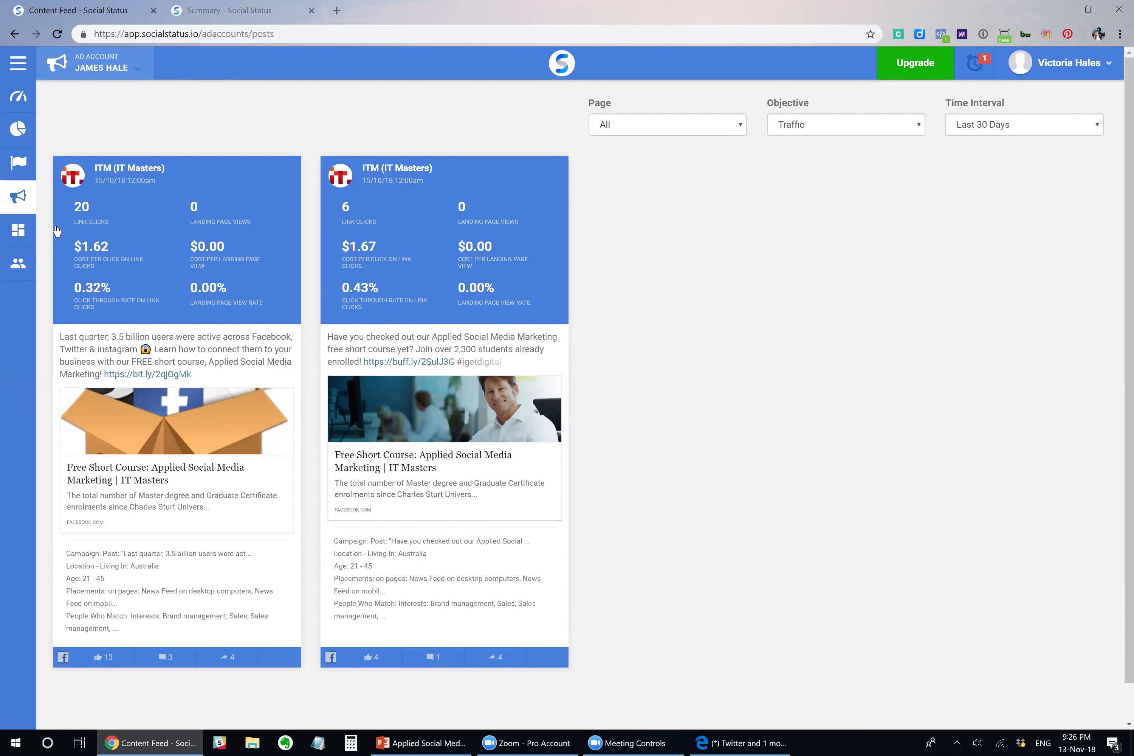
Open the Growth report for the ITM (IT Masters) Facebook profile and examine the total community size by day
{"action": "mouse_move", "coordinate": [29, 166]}
{"action": "left_click", "coordinate": [94, 317]}
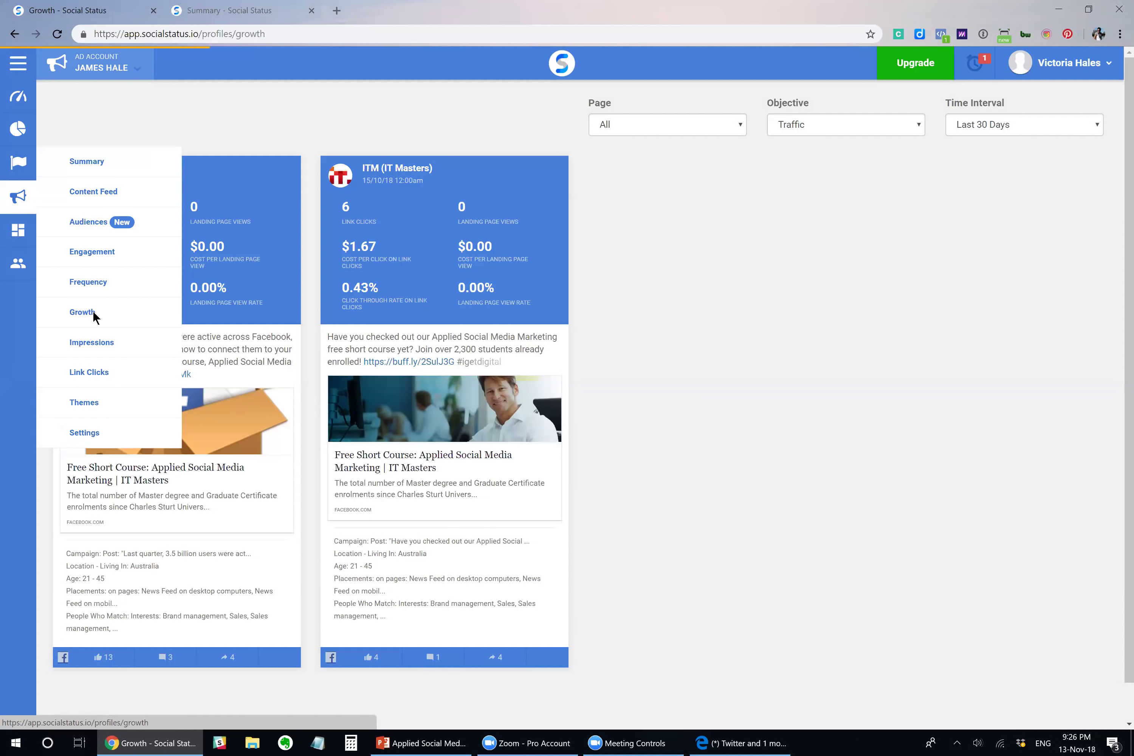
{"action": "scroll", "coordinate": [266, 337], "scroll_direction": "down", "scroll_amount": 15}
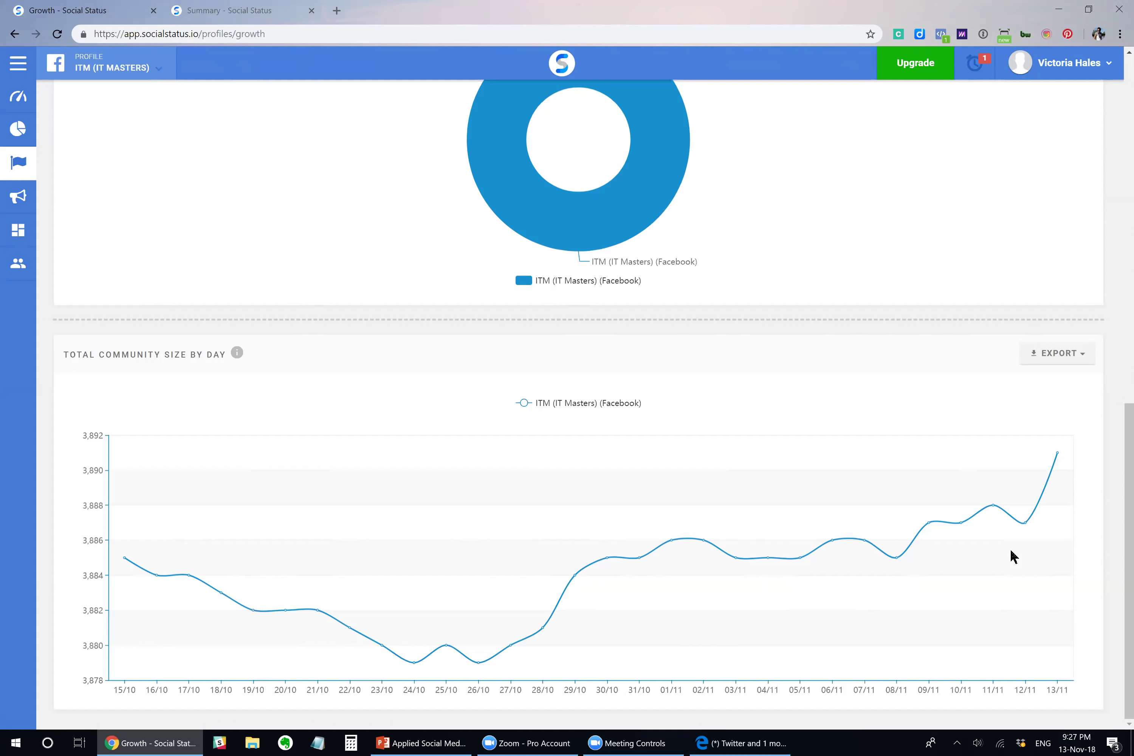
Sign out of the current account and switch to the 10 Demo Group competitor summary to examine its airline profiles and available reports
{"action": "left_click", "coordinate": [1069, 65]}
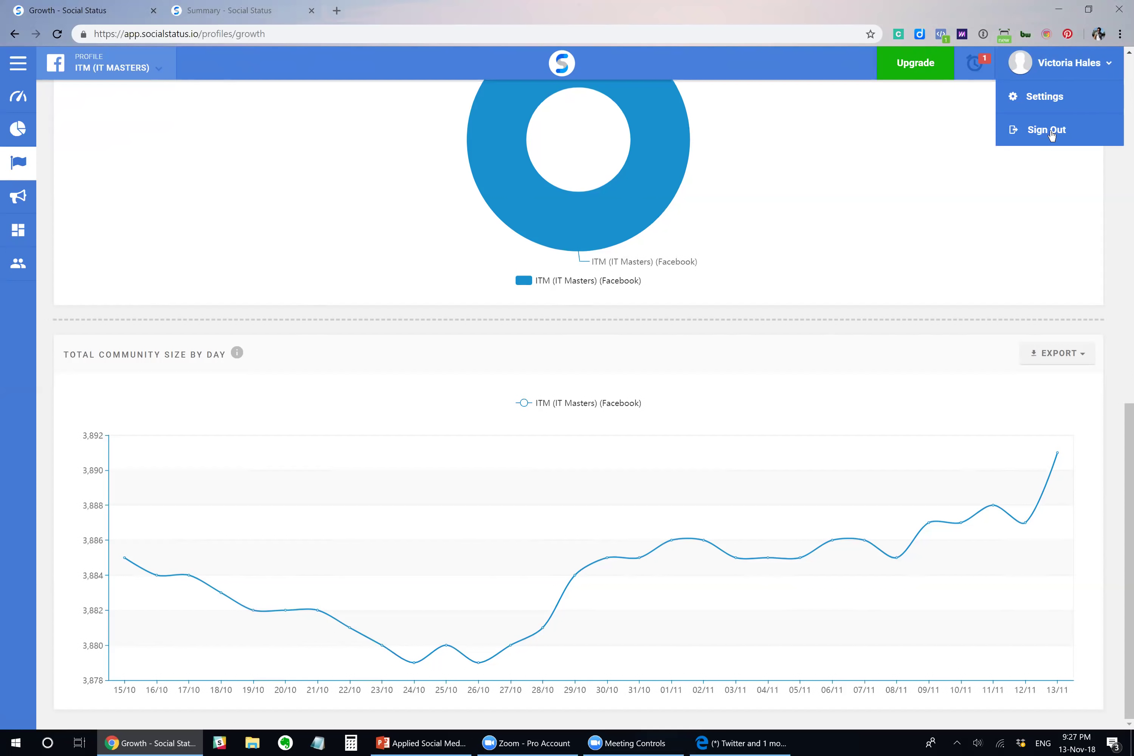
{"action": "left_click", "coordinate": [1053, 132]}
{"action": "left_click", "coordinate": [200, 8]}
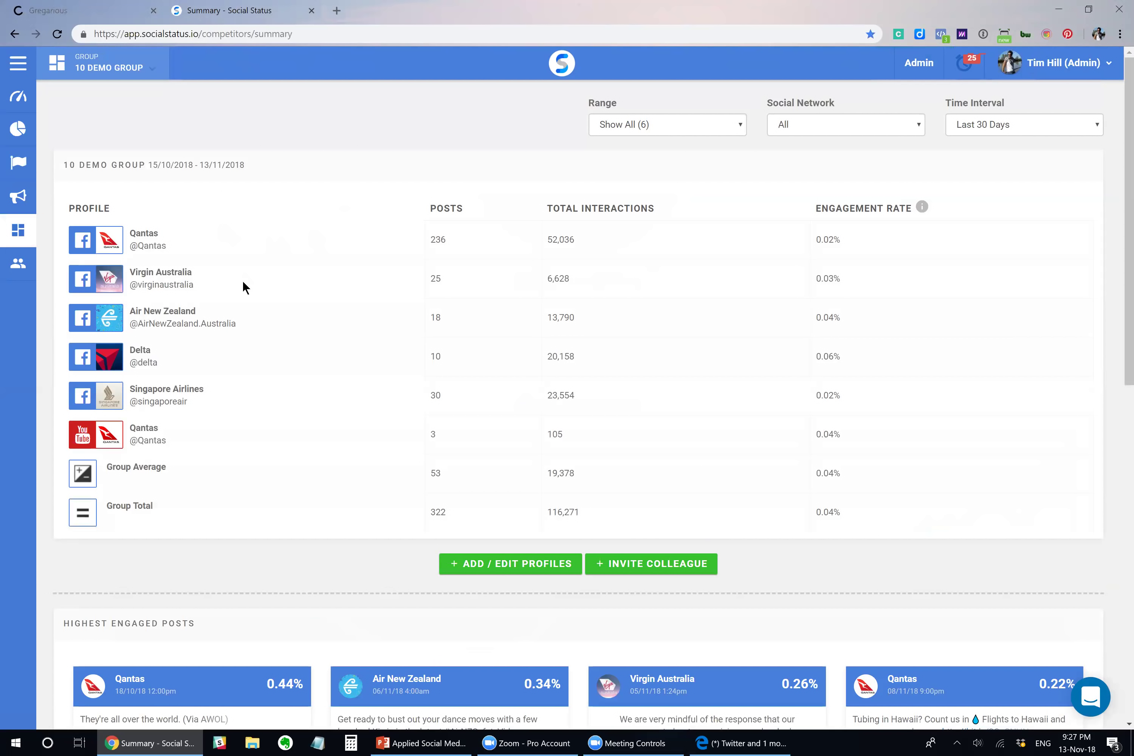
{"action": "mouse_move", "coordinate": [21, 246]}
{"action": "mouse_move", "coordinate": [57, 243]}
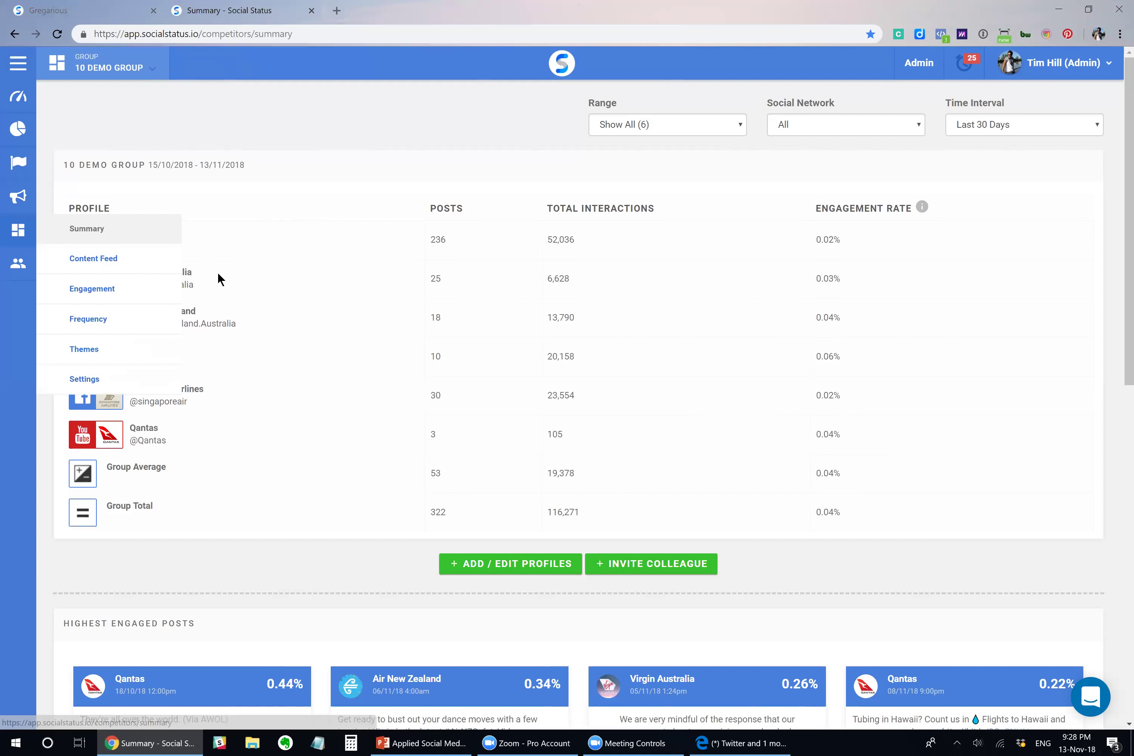